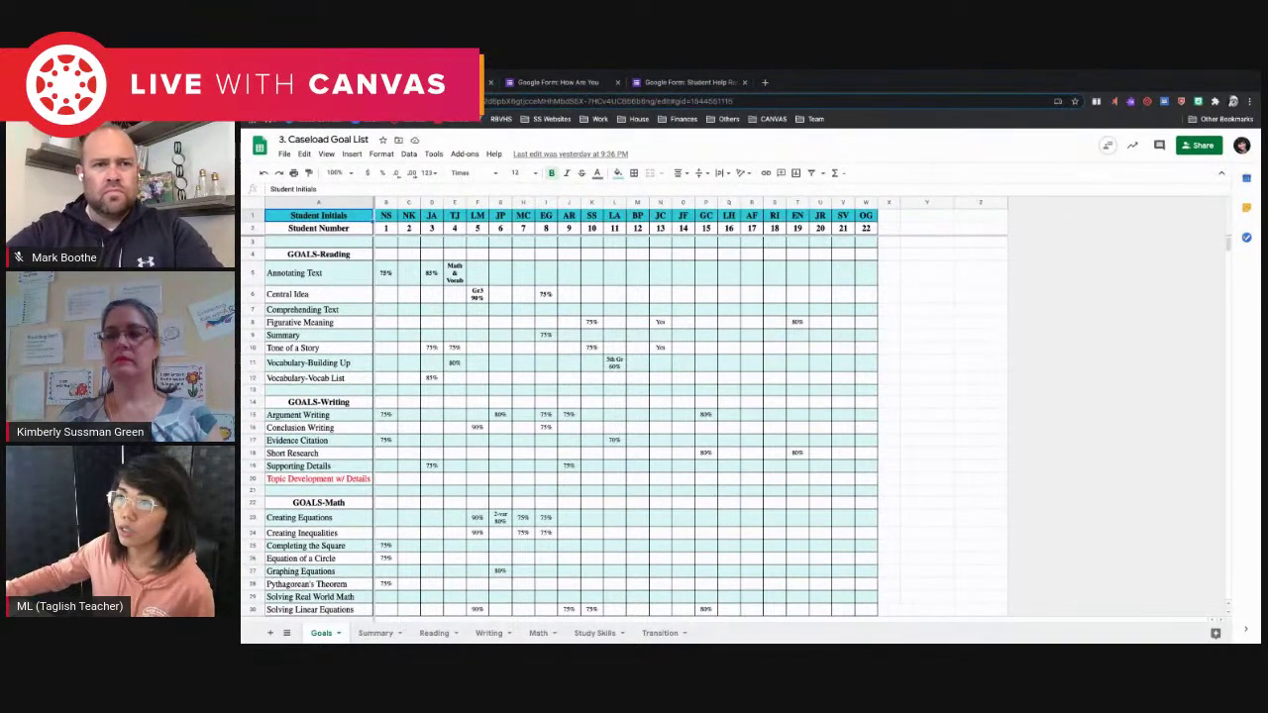
# Switch to the Caseload - By Student course and review the numbered student buttons on its home page.
pyautogui.hotkey('ctrl', 'Tab')
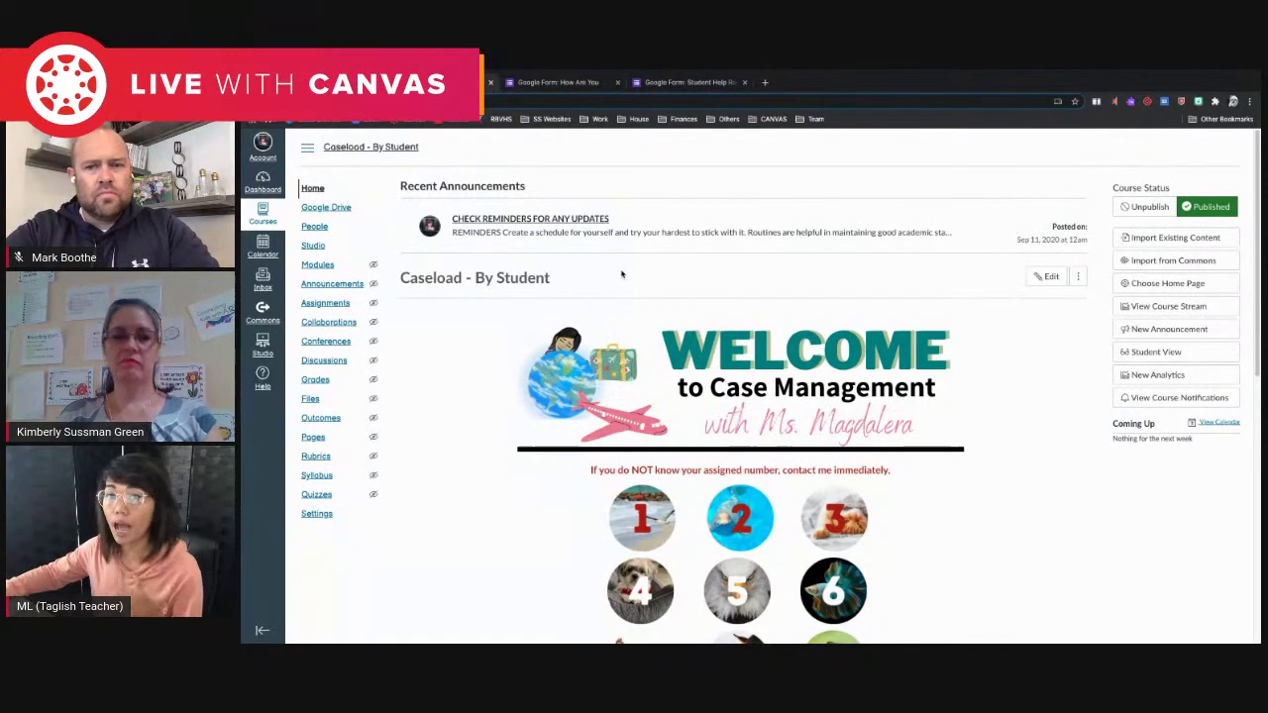
pyautogui.scroll(-1, 674, 297)
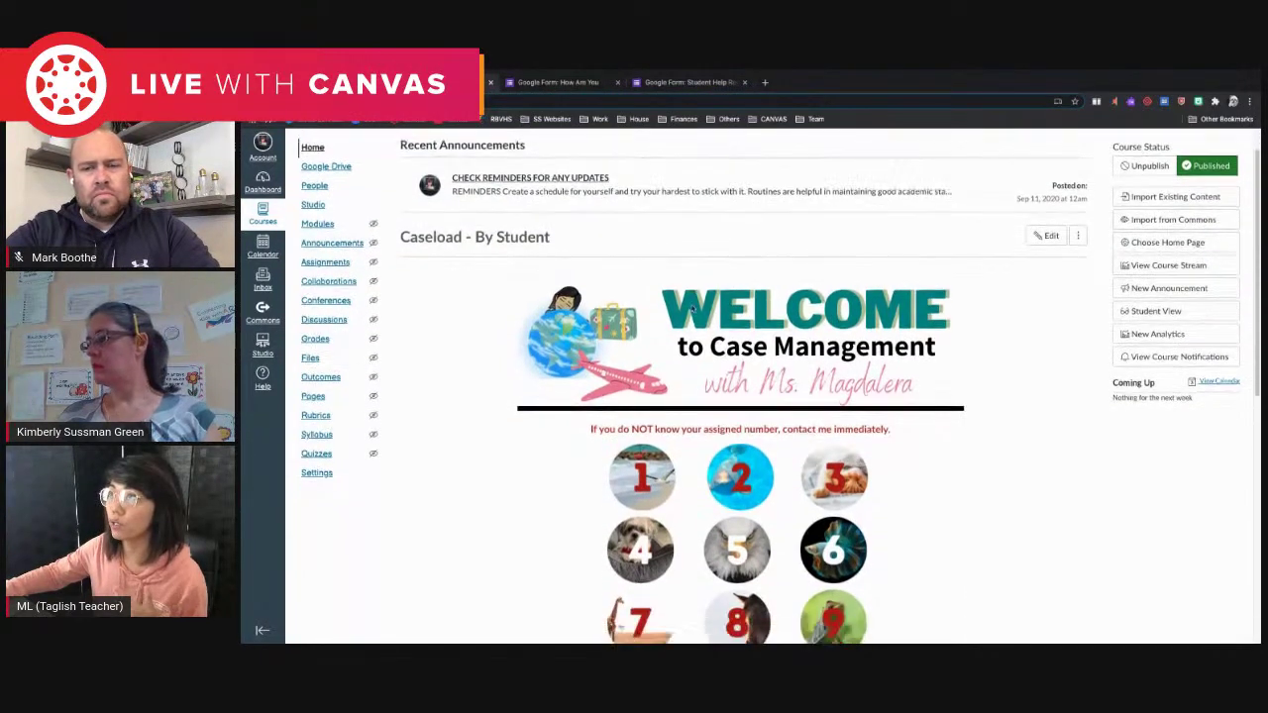
pyautogui.scroll(-5, 691, 313)
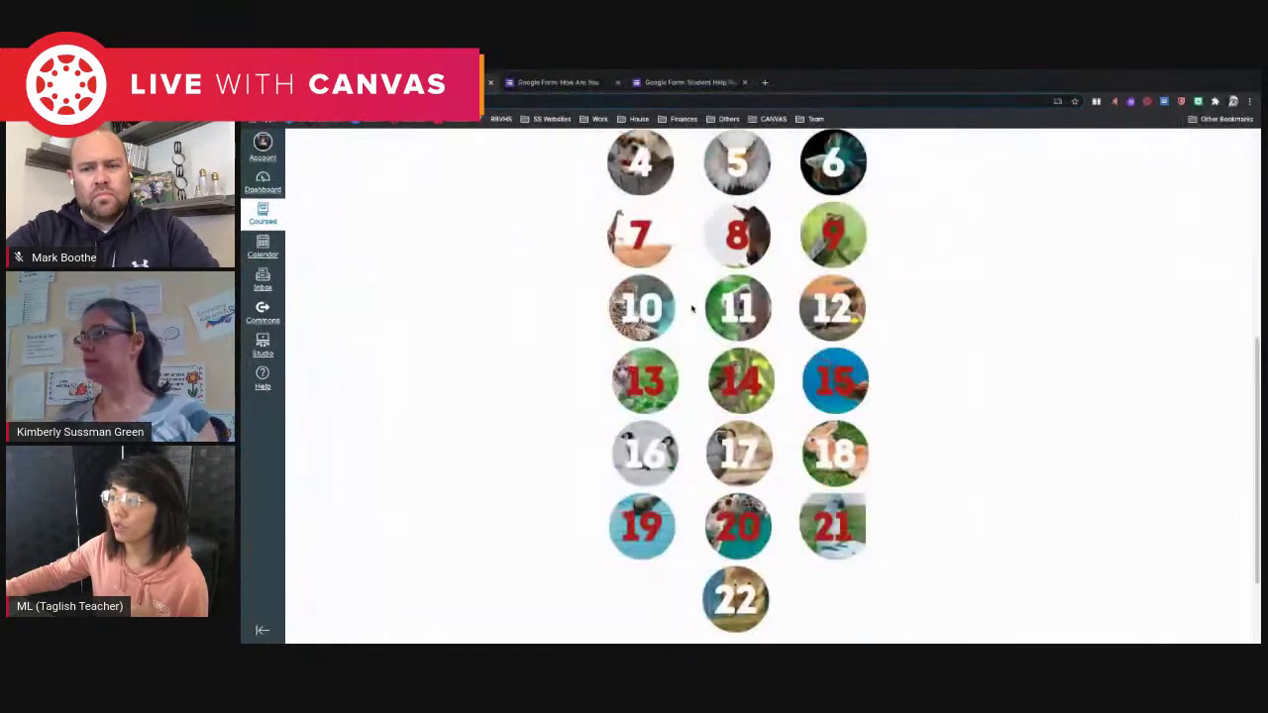
pyautogui.scroll(3, 690, 306)
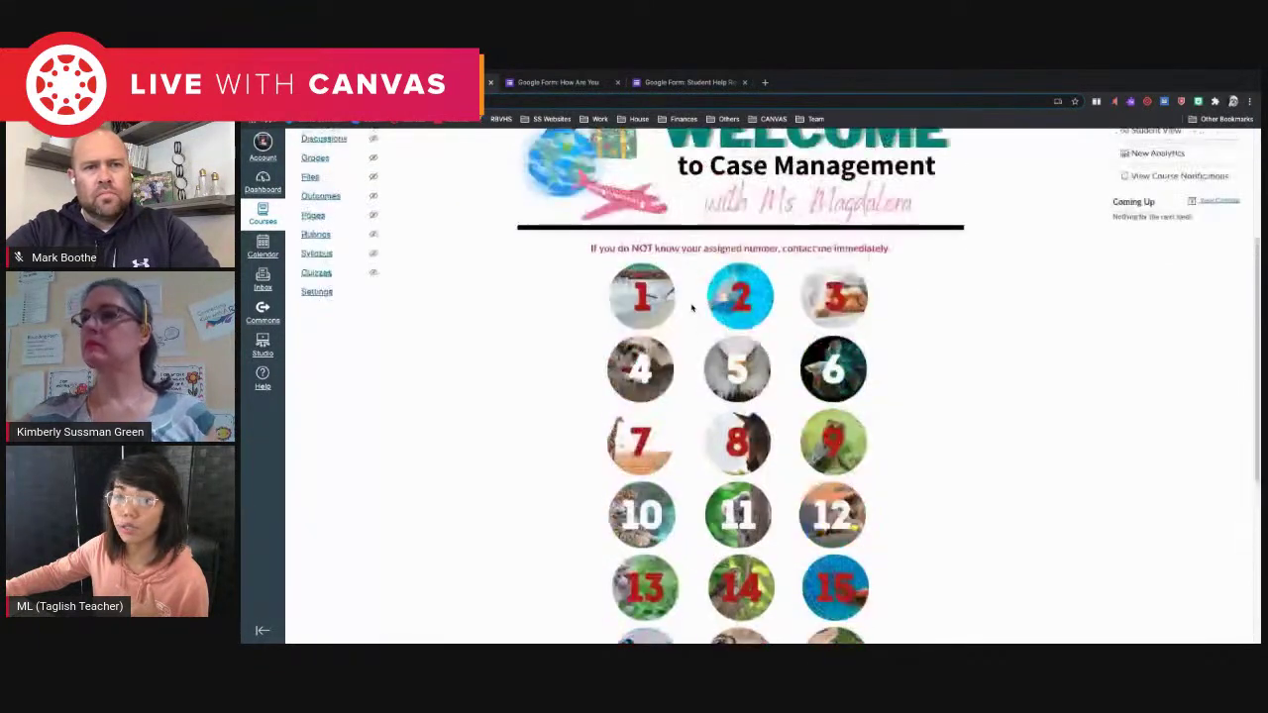
pyautogui.scroll(1, 691, 309)
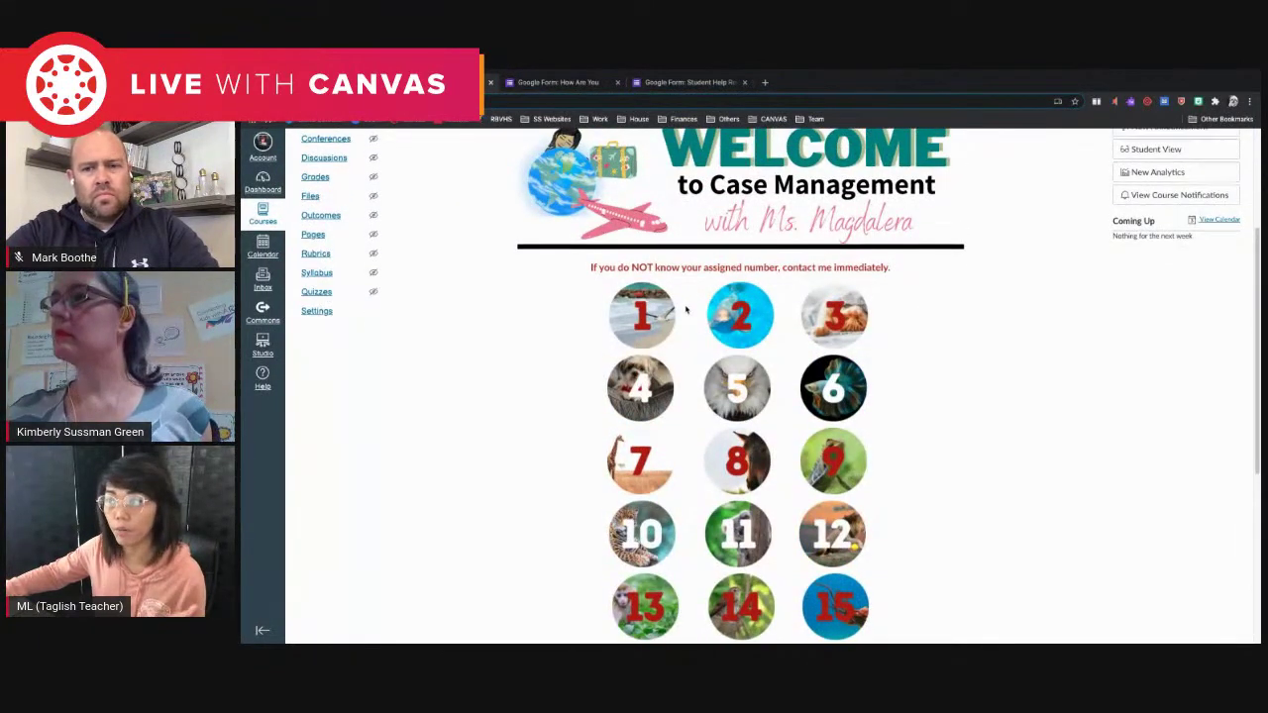
pyautogui.scroll(1, 686, 310)
pyautogui.scroll(1, 666, 314)
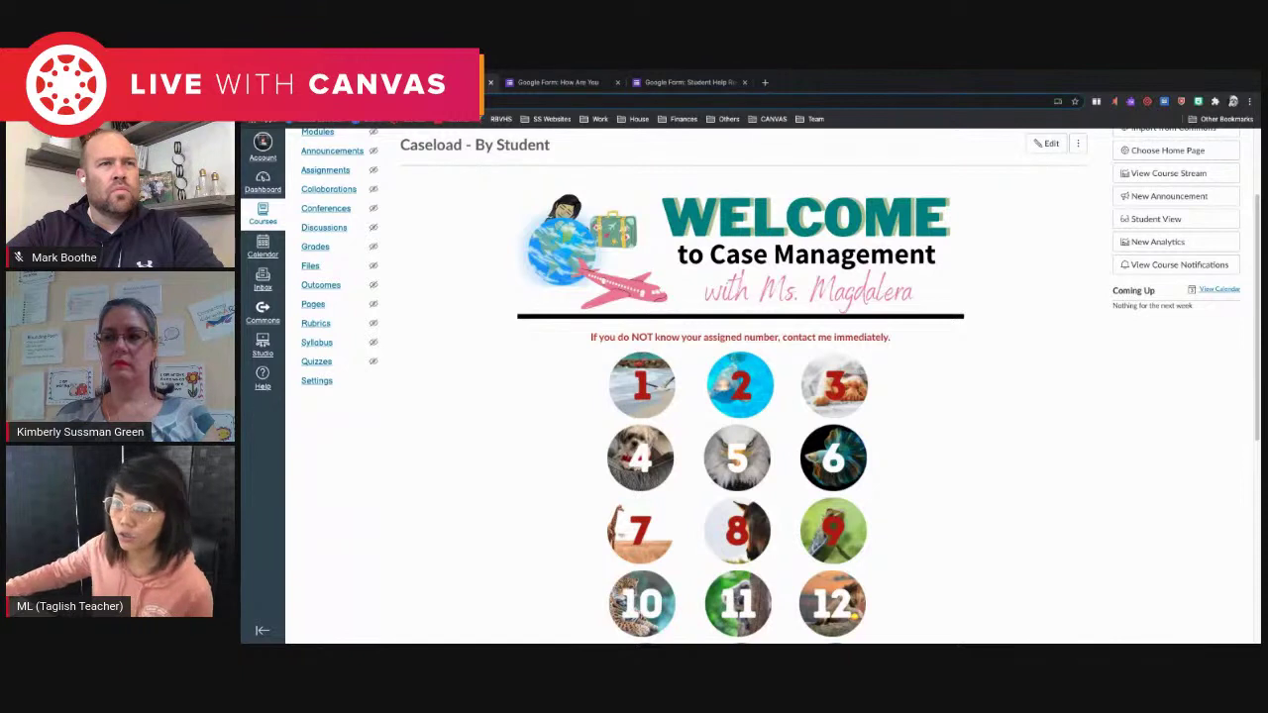
# Hide the People page from students in the course navigation settings and save the change.
pyautogui.click(319, 381)
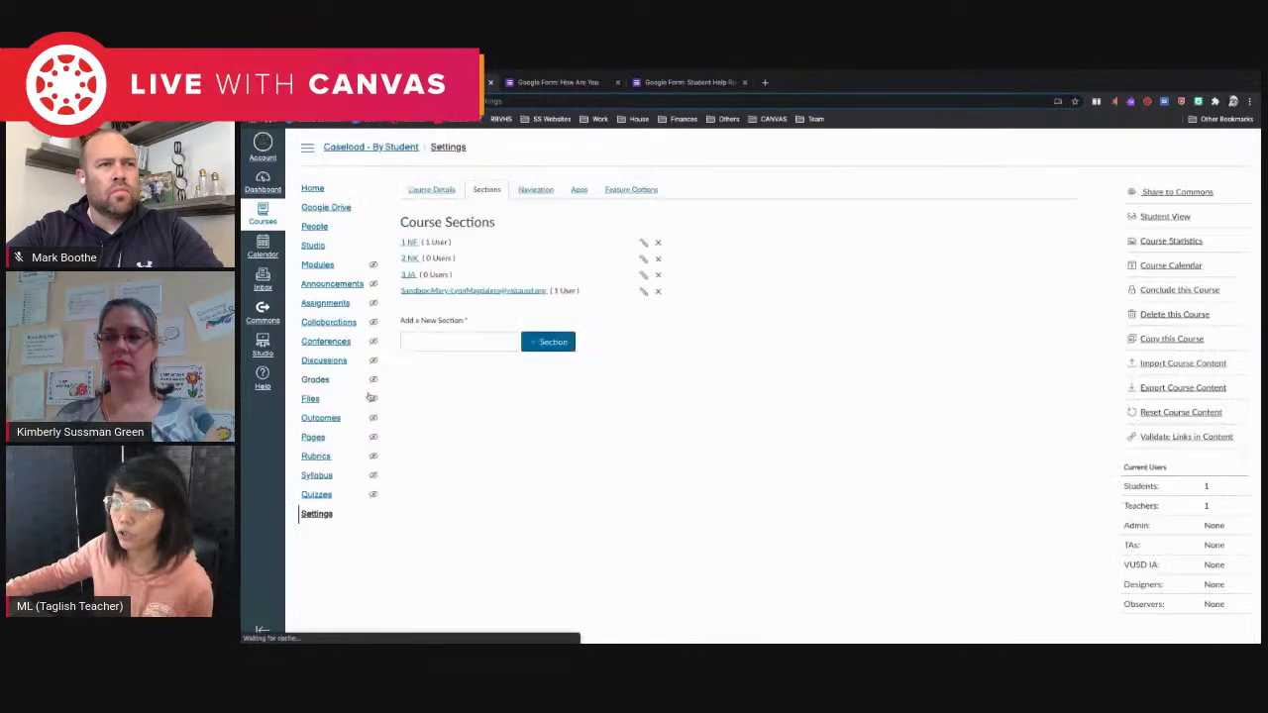
pyautogui.click(531, 193)
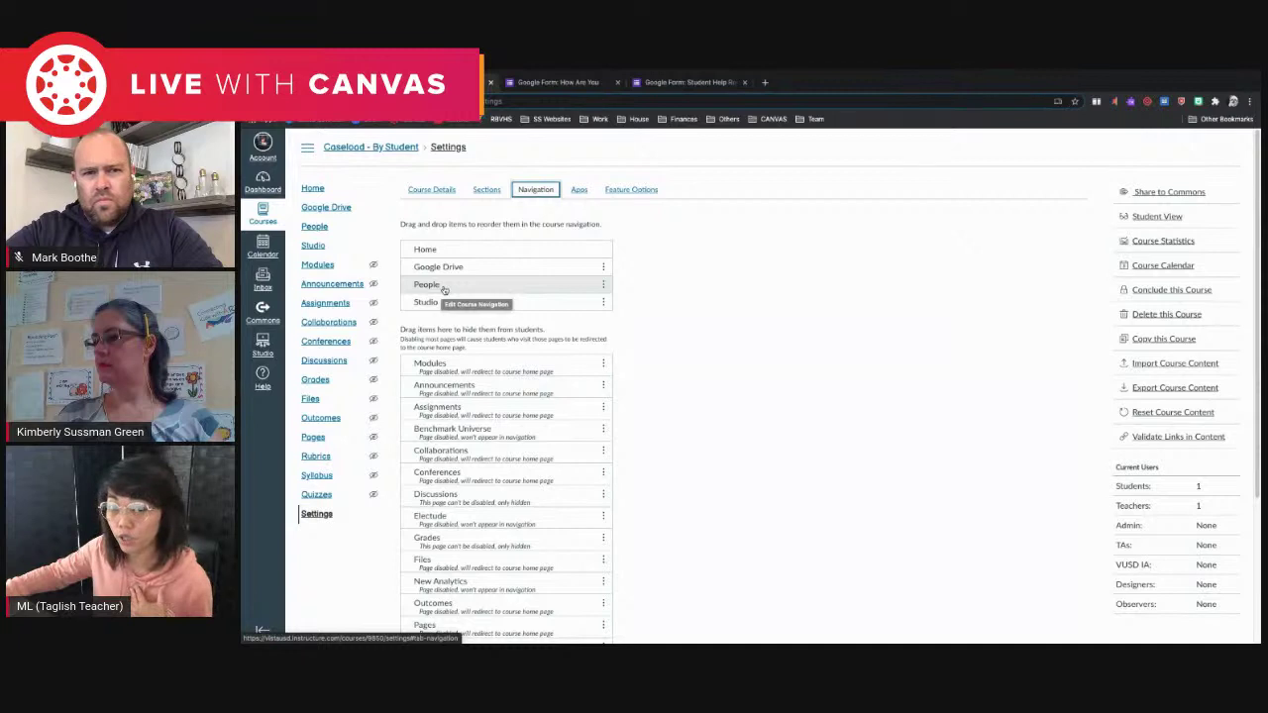
pyautogui.moveTo(445, 288); pyautogui.dragTo(448, 351)
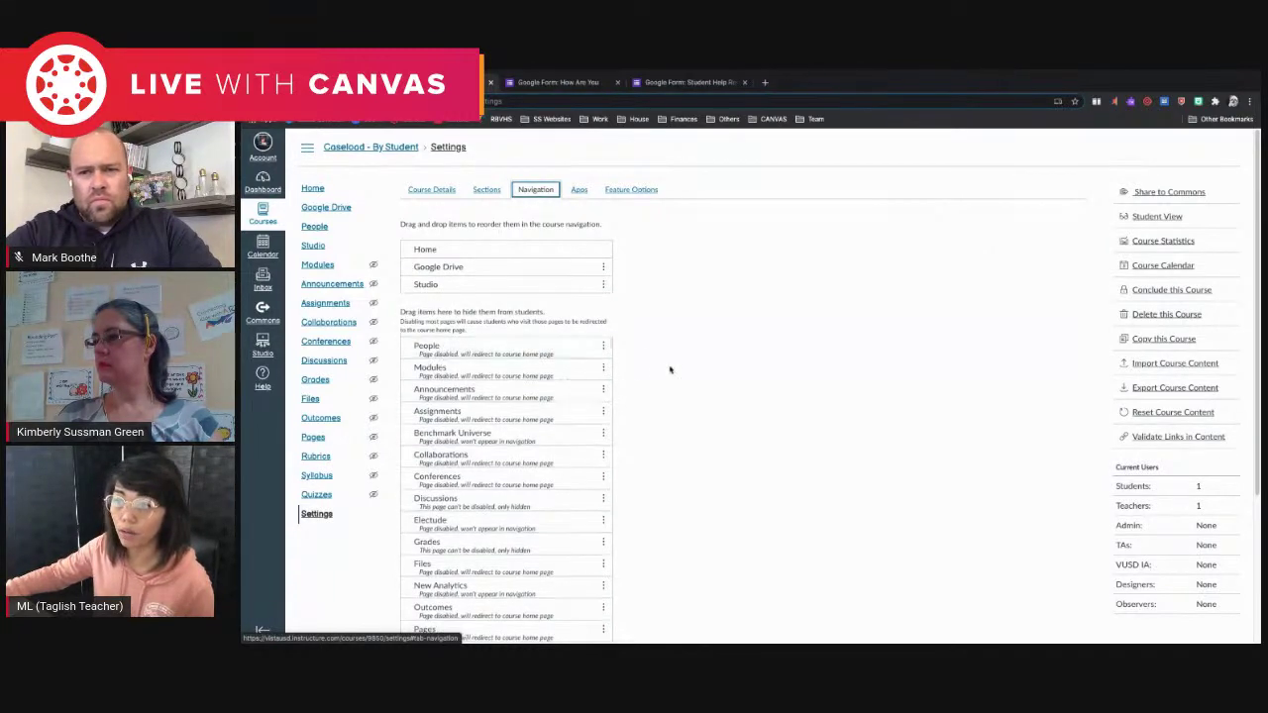
pyautogui.scroll(-3, 670, 369)
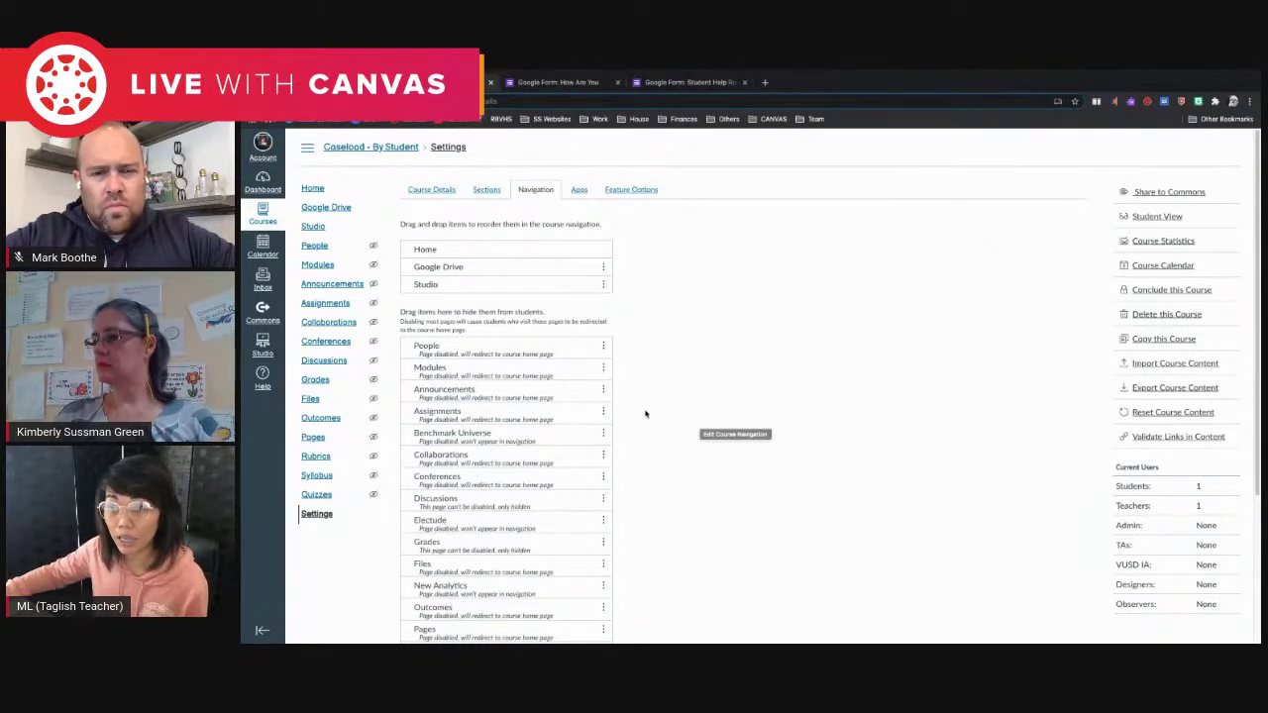
# View the Canvas inbox and return to the course settings.
pyautogui.click(267, 287)
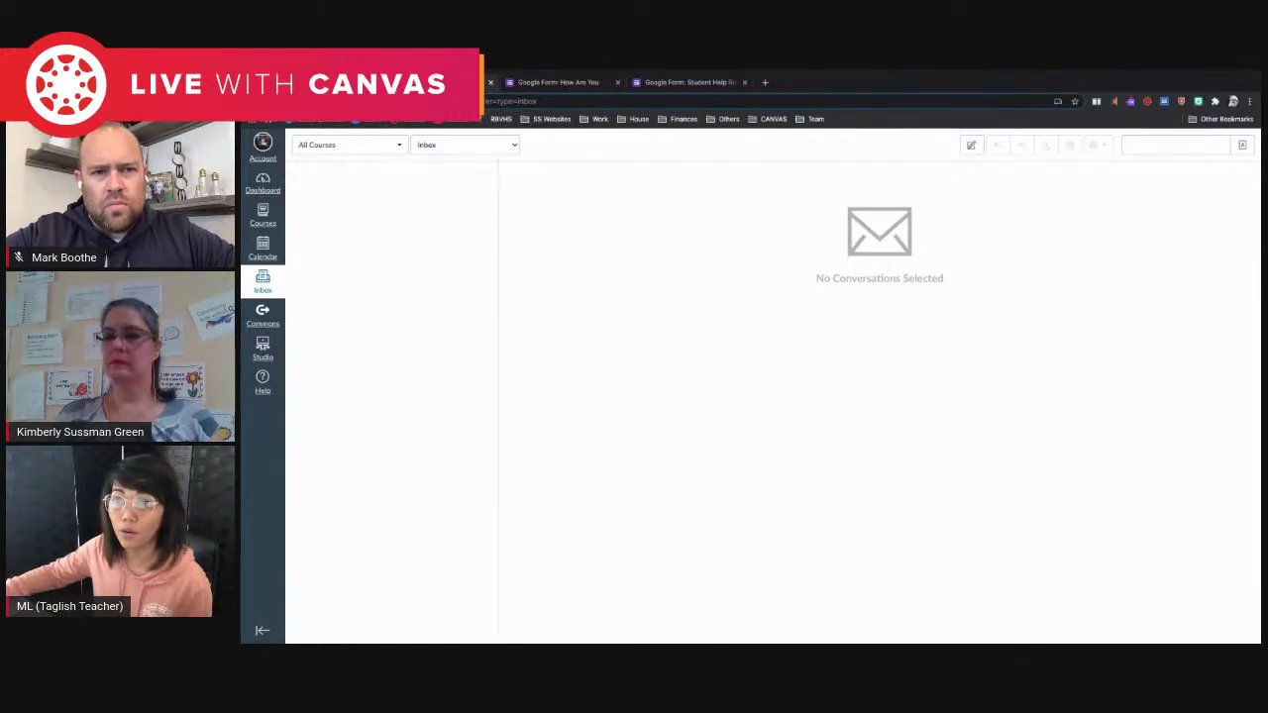
pyautogui.hotkey('alt', 'Left')
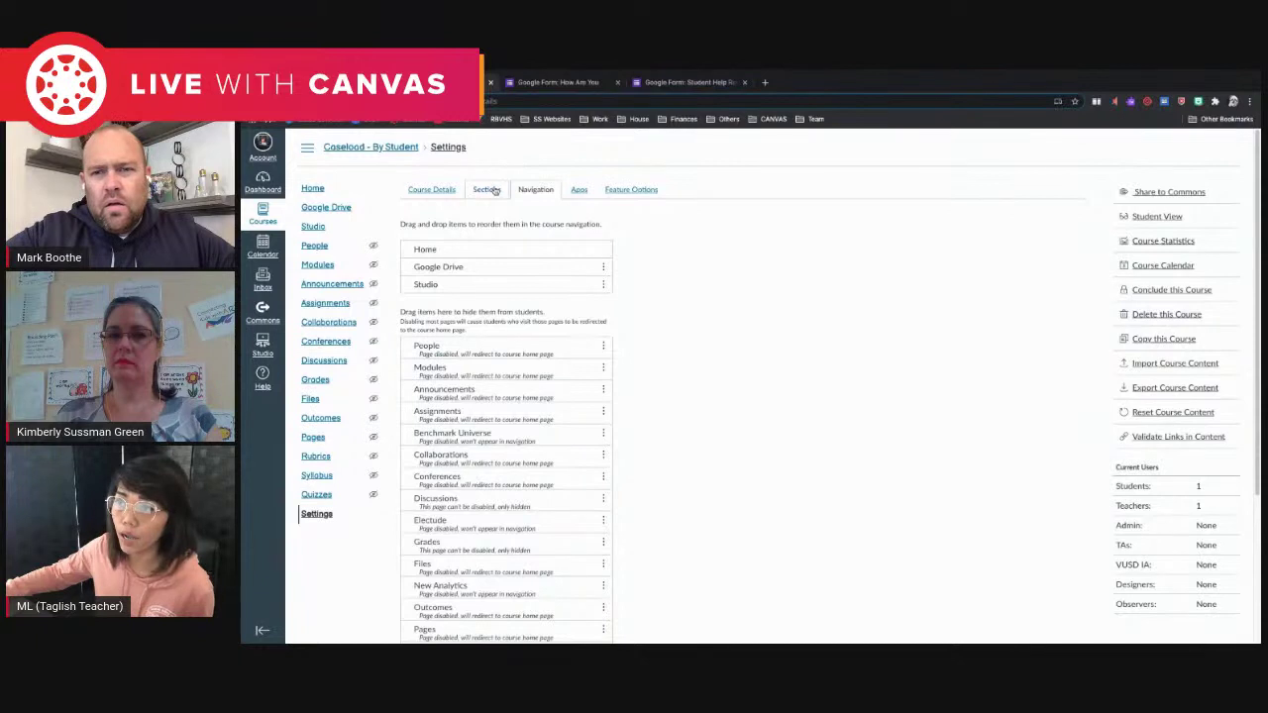
# Add a new course section named 4 TJ.
pyautogui.click(488, 189)
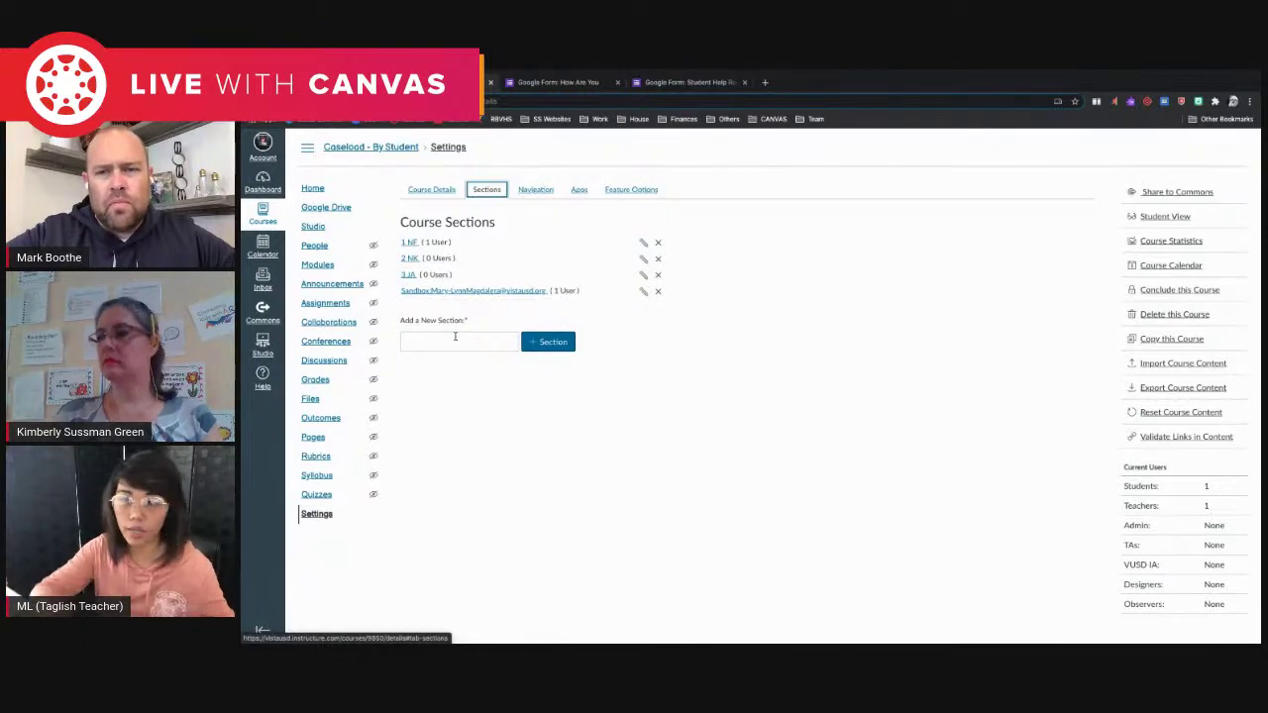
pyautogui.click(454, 337)
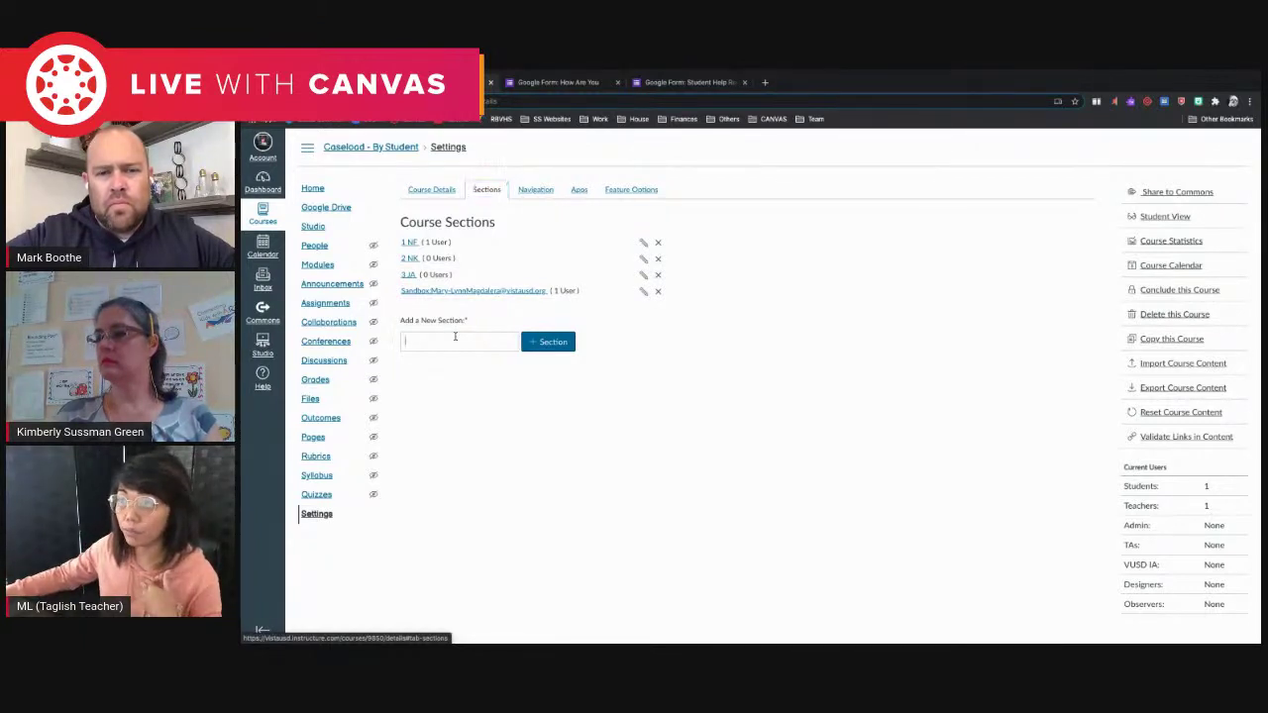
pyautogui.write('4 TJ')
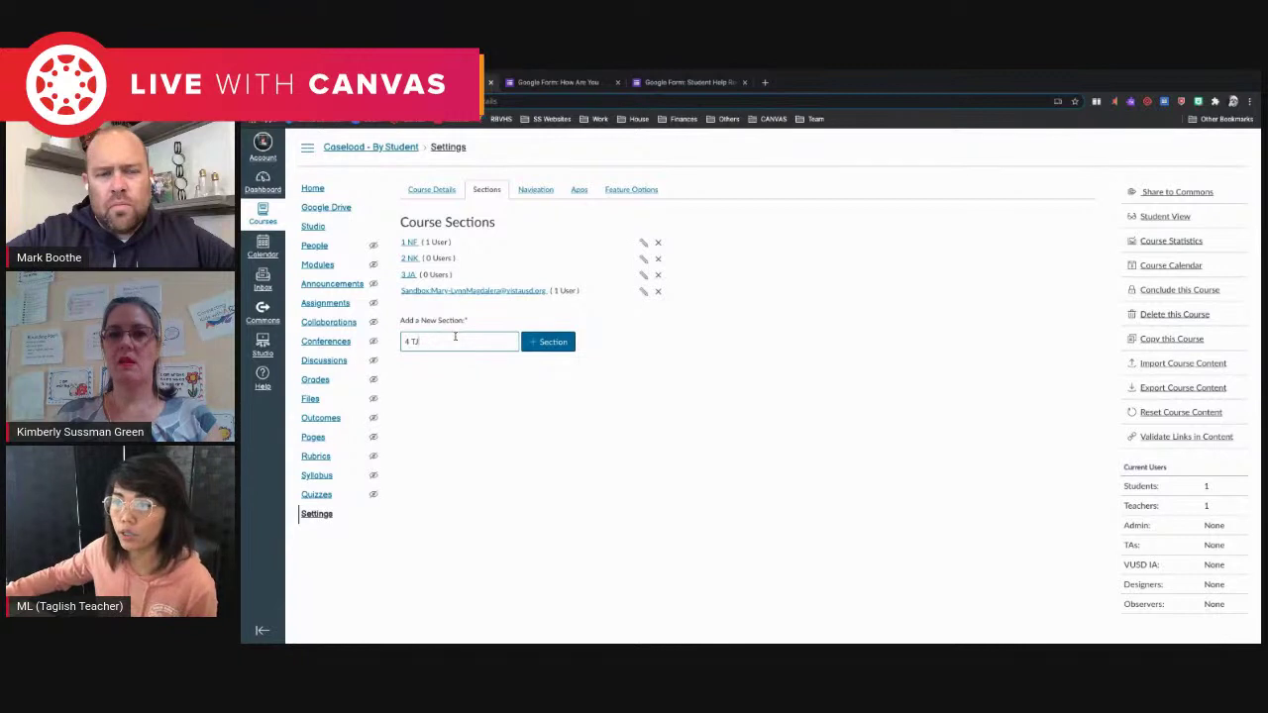
pyautogui.click(547, 341)
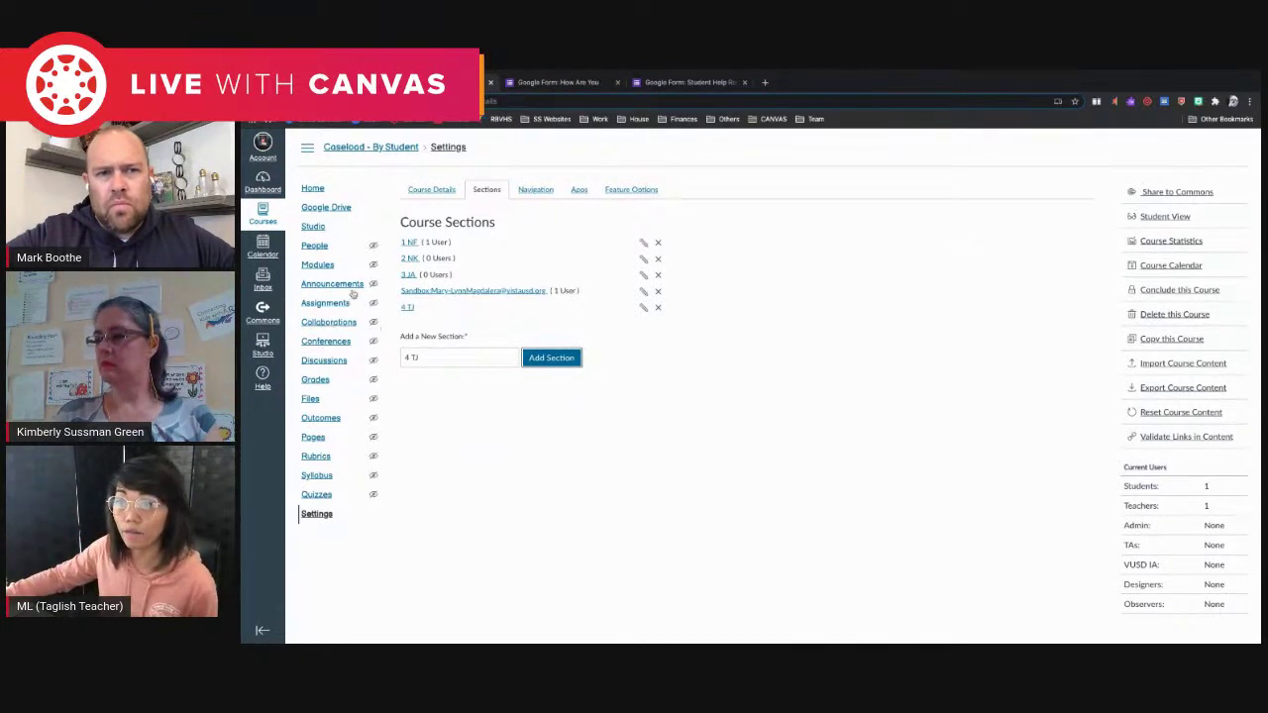
# Examine the goal headings and assignments inside the 1 NF, 2 NK and 3 JA modules.
pyautogui.click(319, 266)
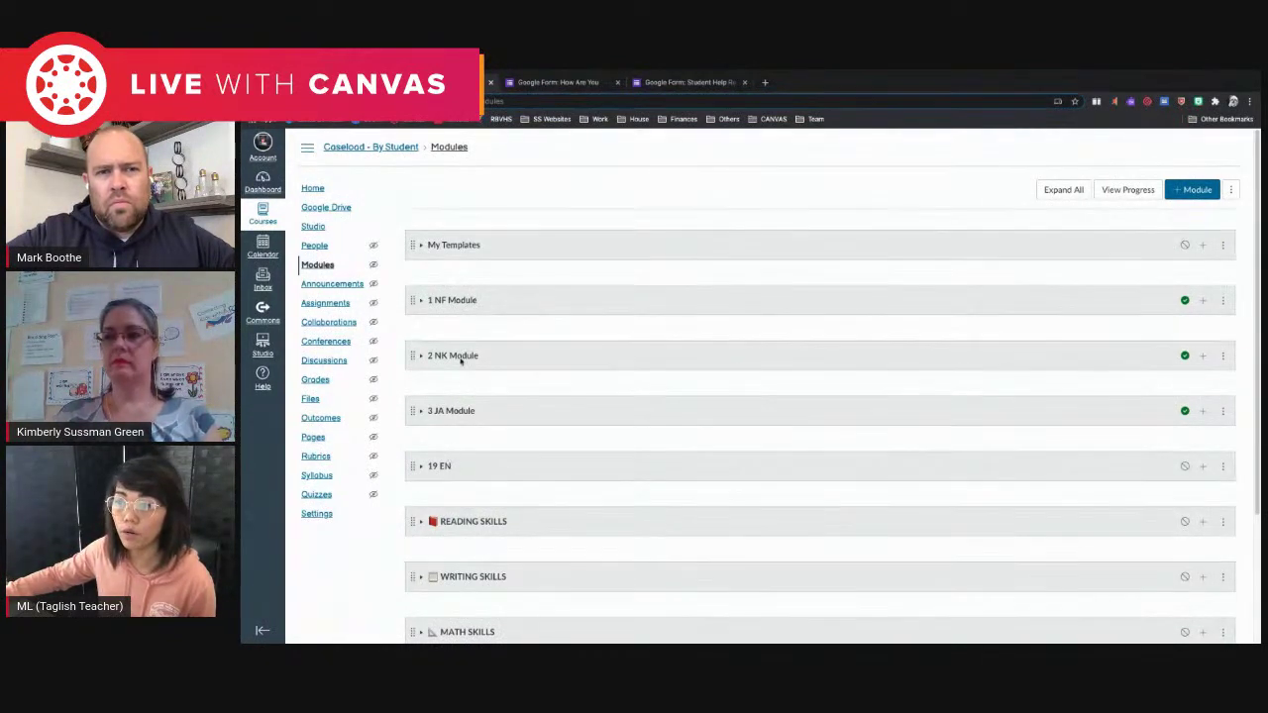
pyautogui.click(422, 302)
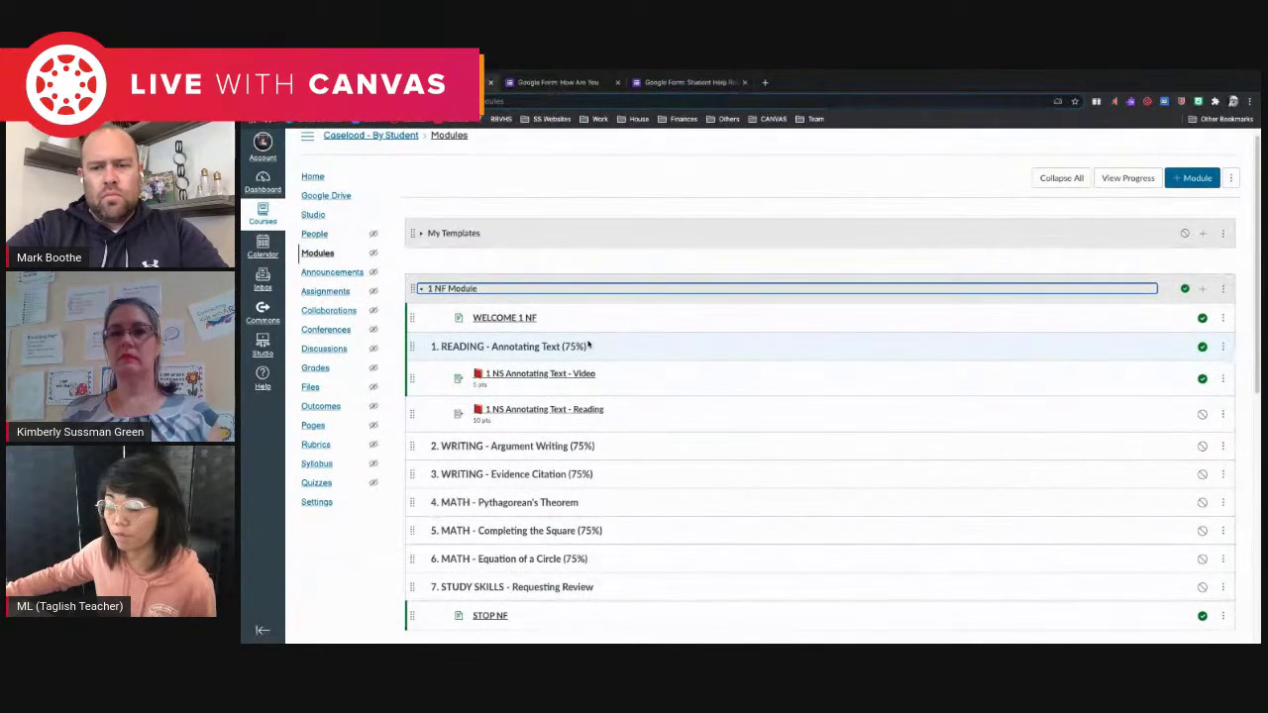
pyautogui.scroll(-4, 568, 397)
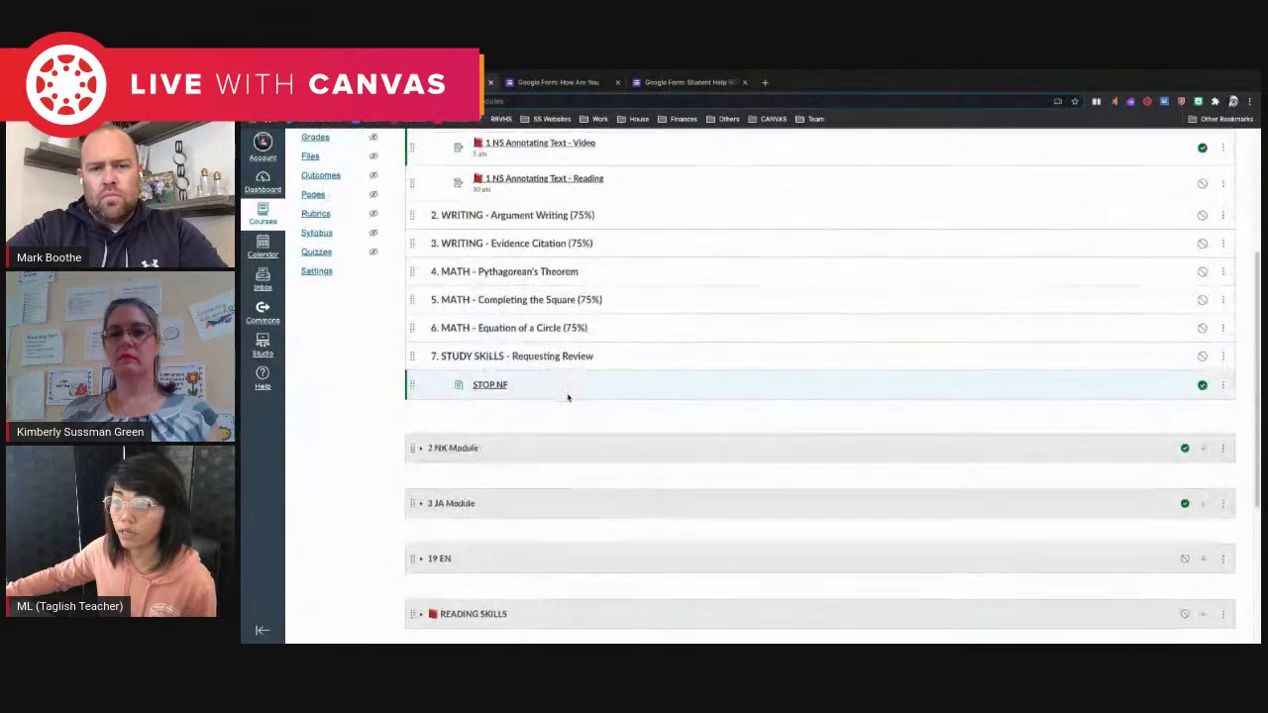
pyautogui.click(420, 449)
pyautogui.scroll(-3, 586, 406)
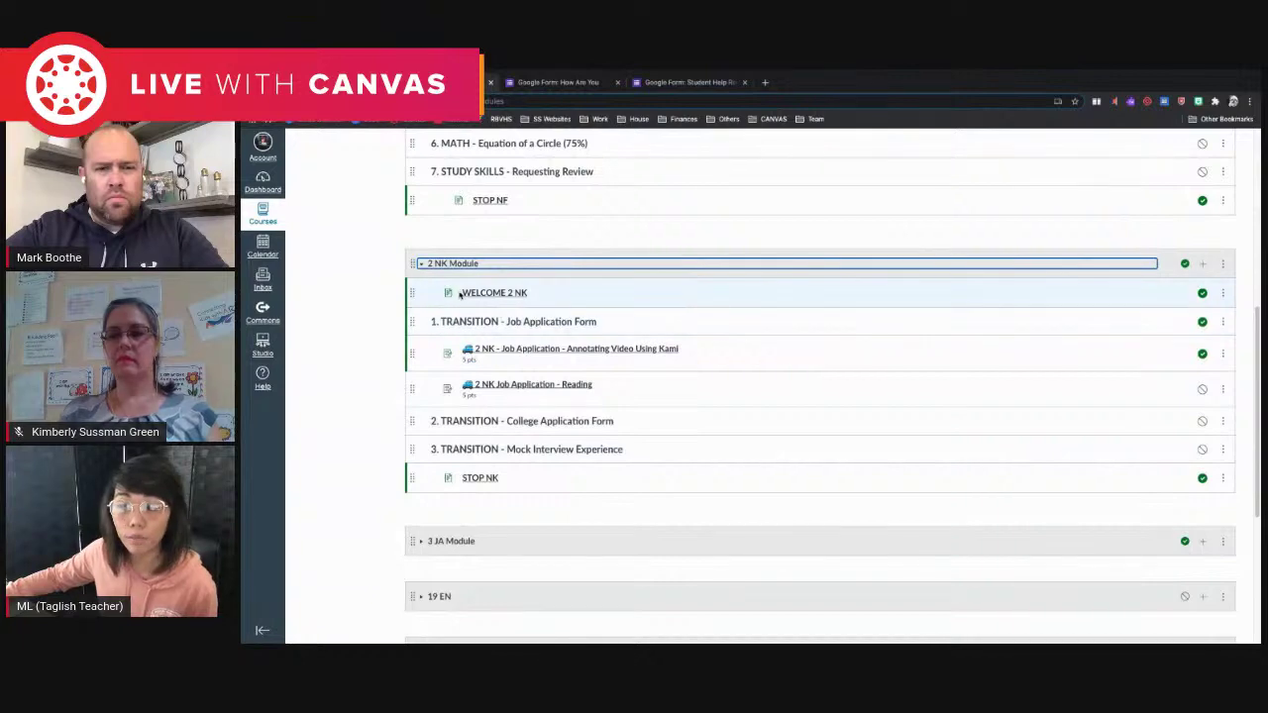
pyautogui.click(420, 541)
pyautogui.scroll(-5, 588, 451)
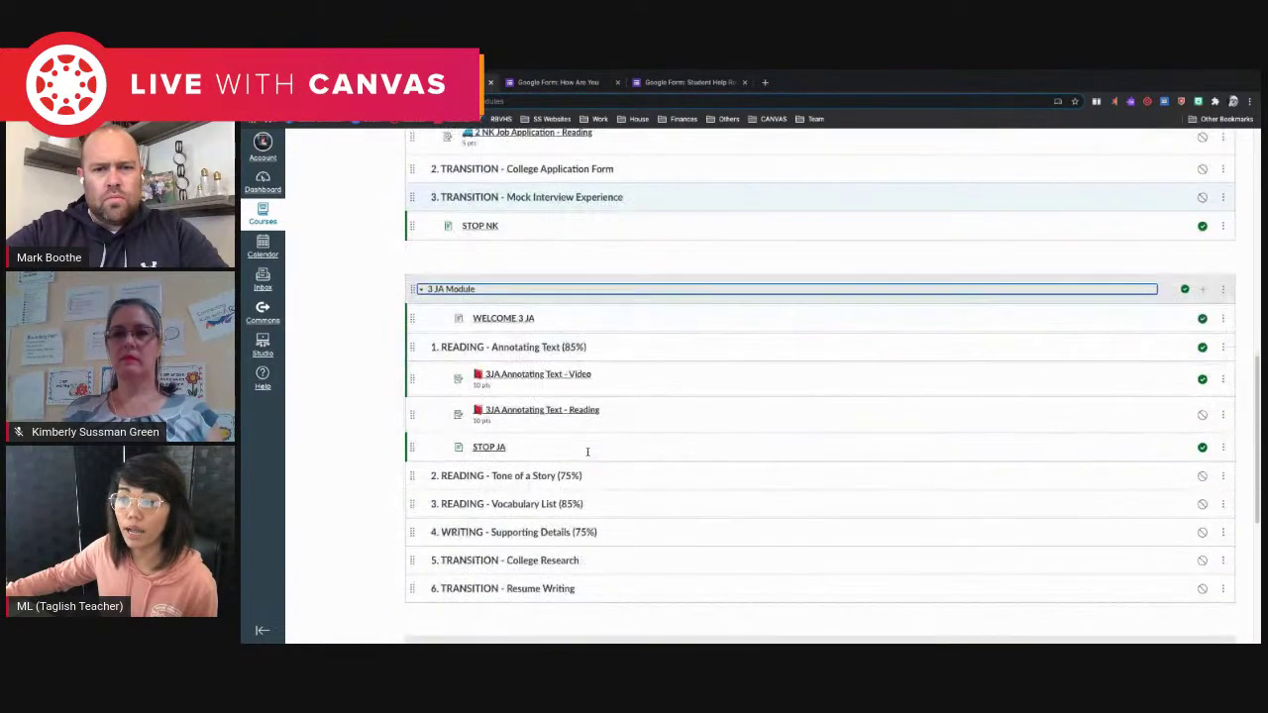
pyautogui.scroll(4, 584, 452)
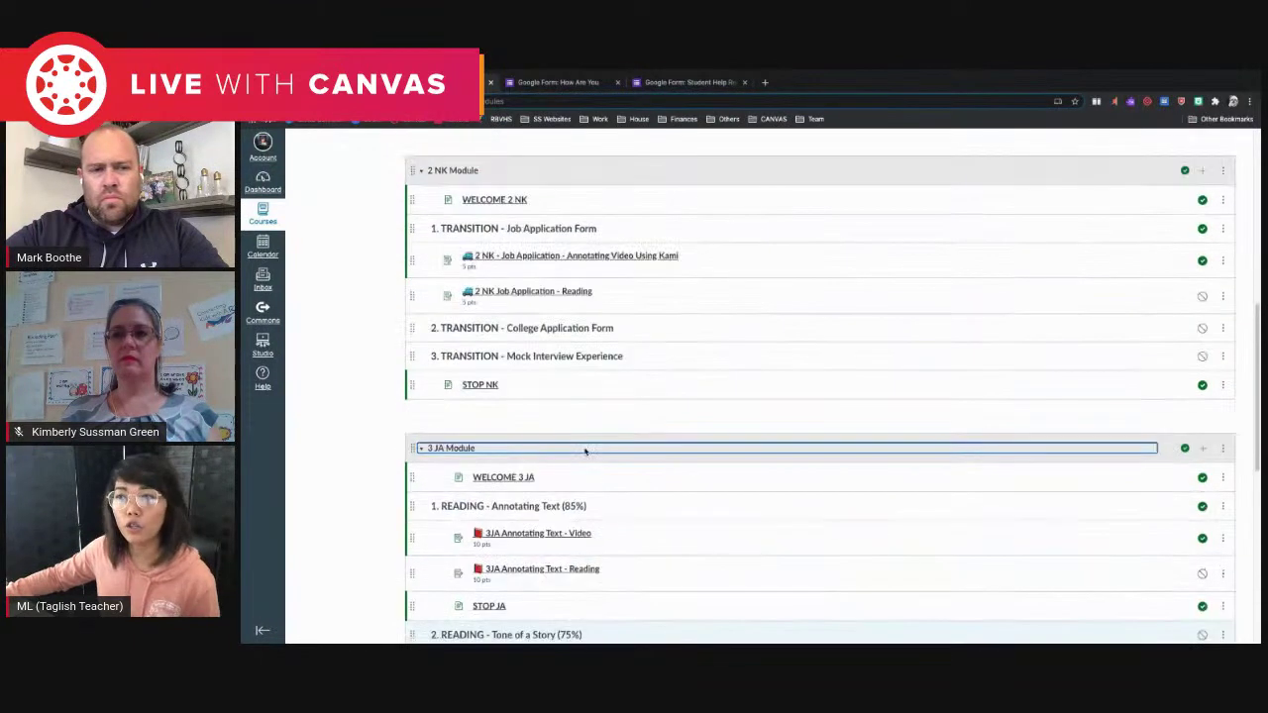
pyautogui.scroll(5, 584, 452)
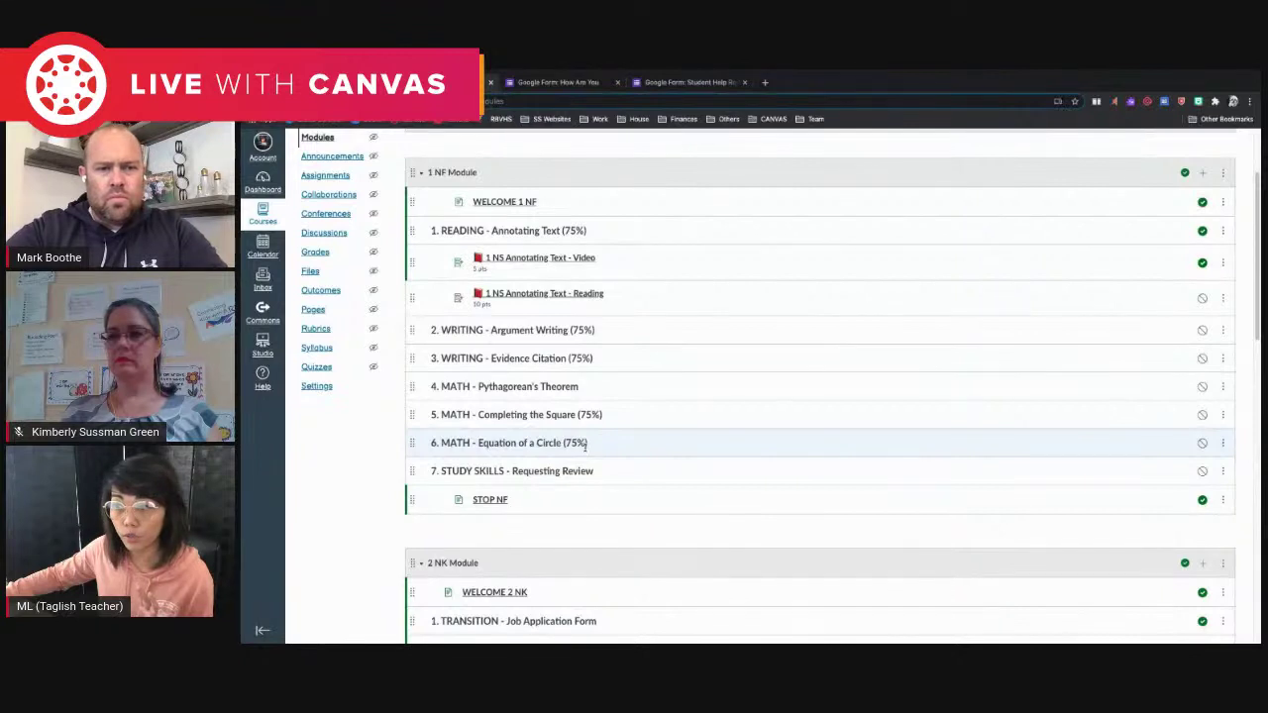
pyautogui.scroll(1, 585, 448)
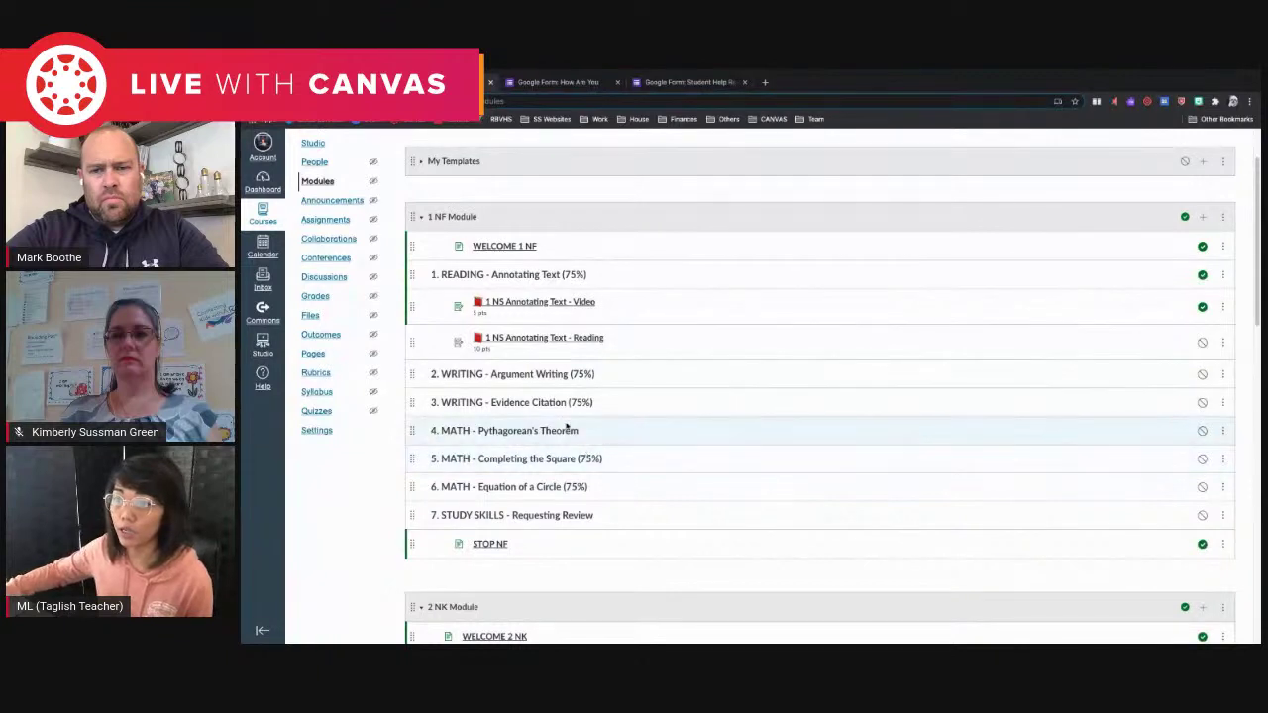
pyautogui.scroll(1, 560, 375)
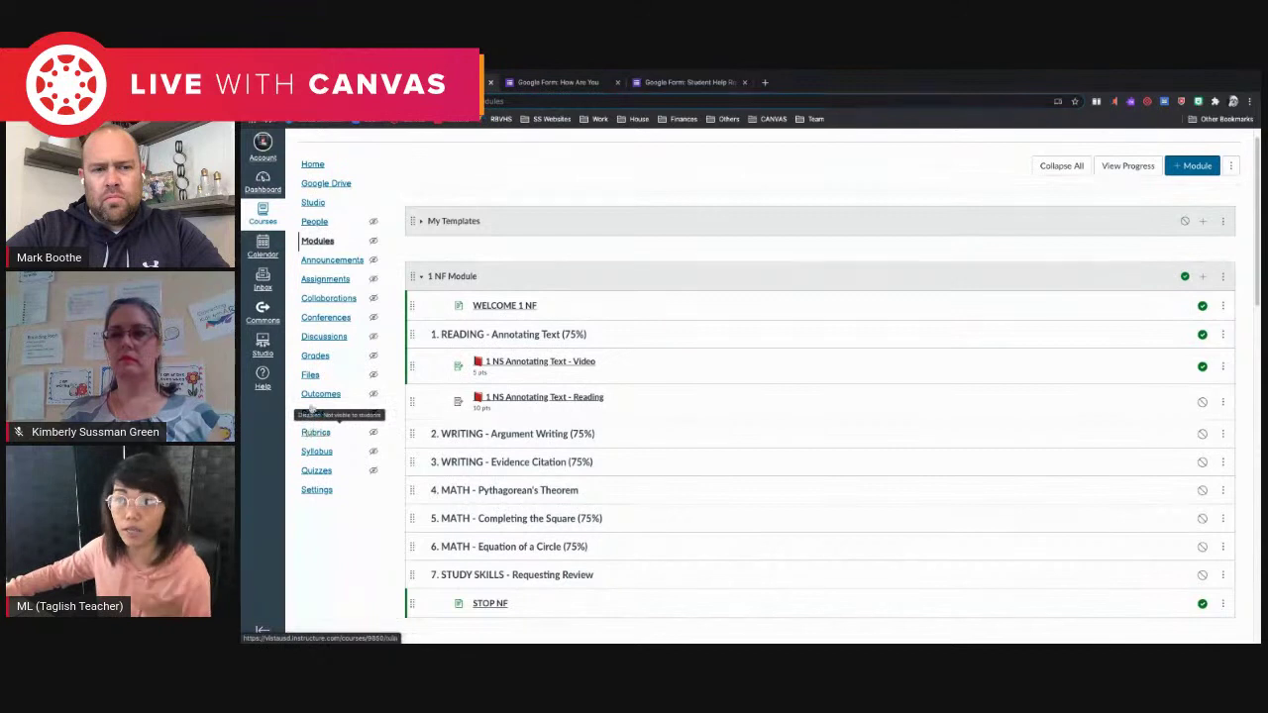
# Start adding a person with the Student role to section 4 TJ, and close the form without adding anyone.
pyautogui.click(319, 223)
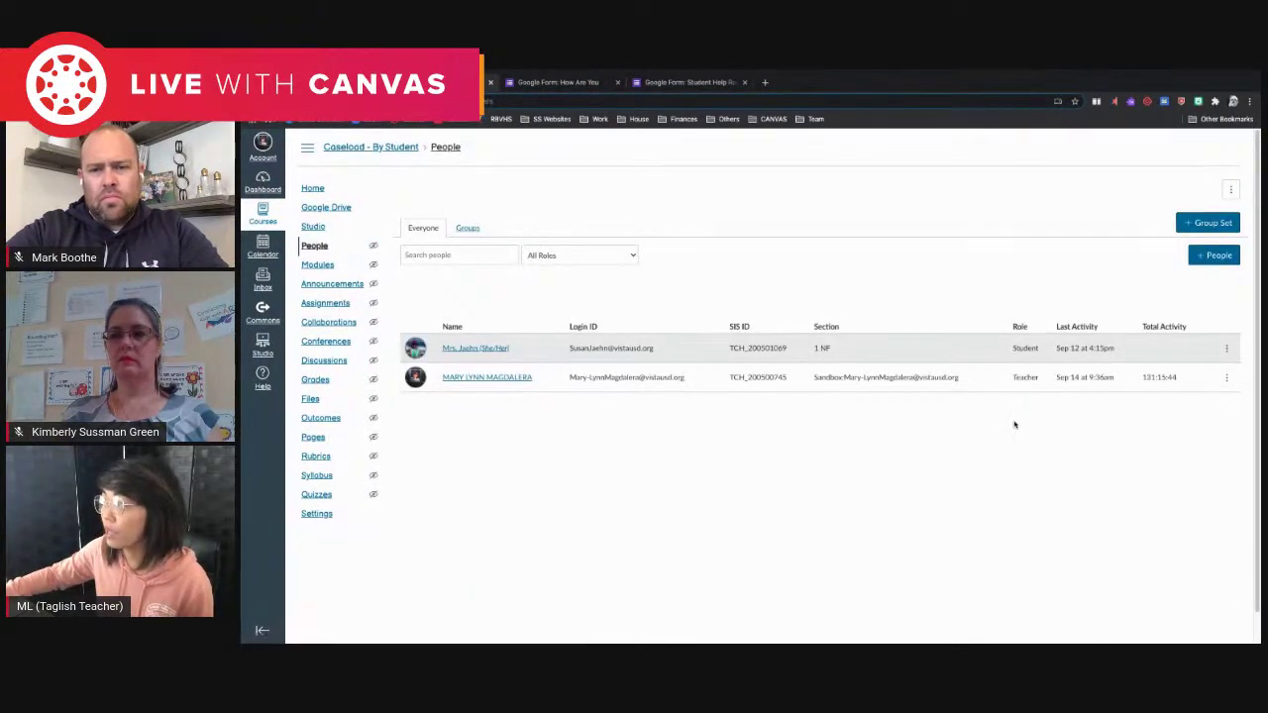
pyautogui.click(1214, 256)
pyautogui.click(776, 367)
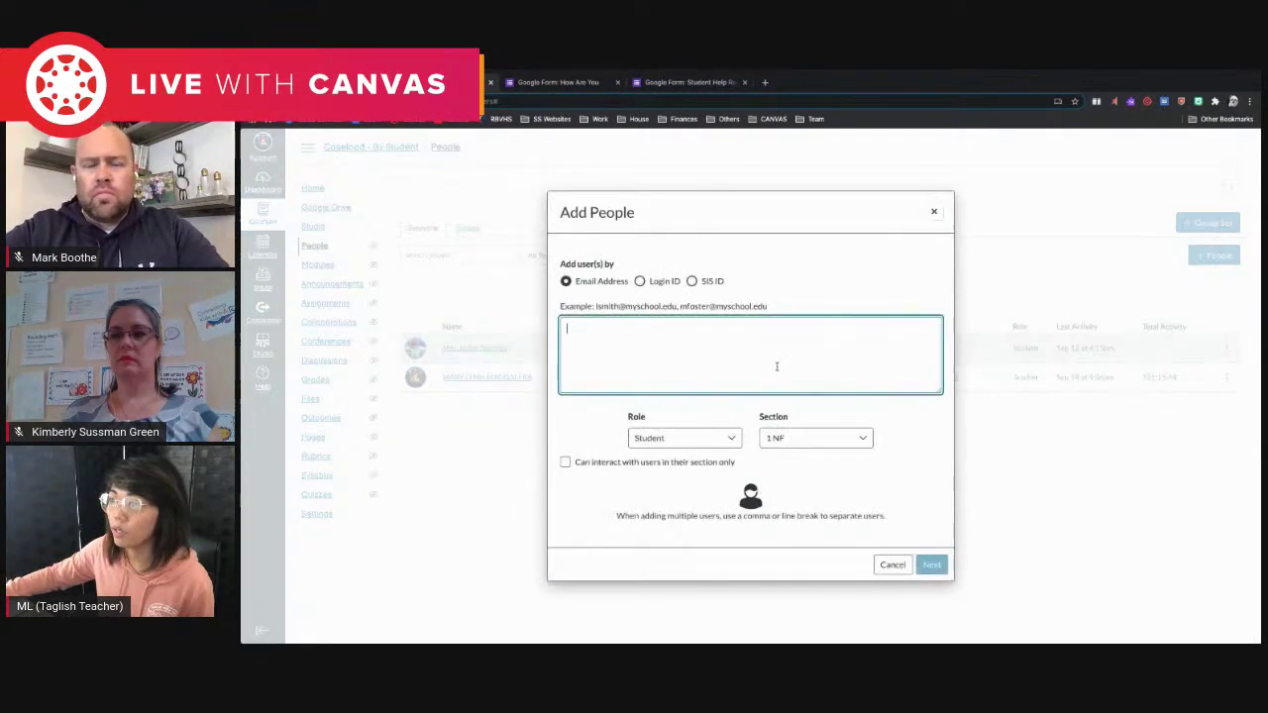
pyautogui.click(736, 444)
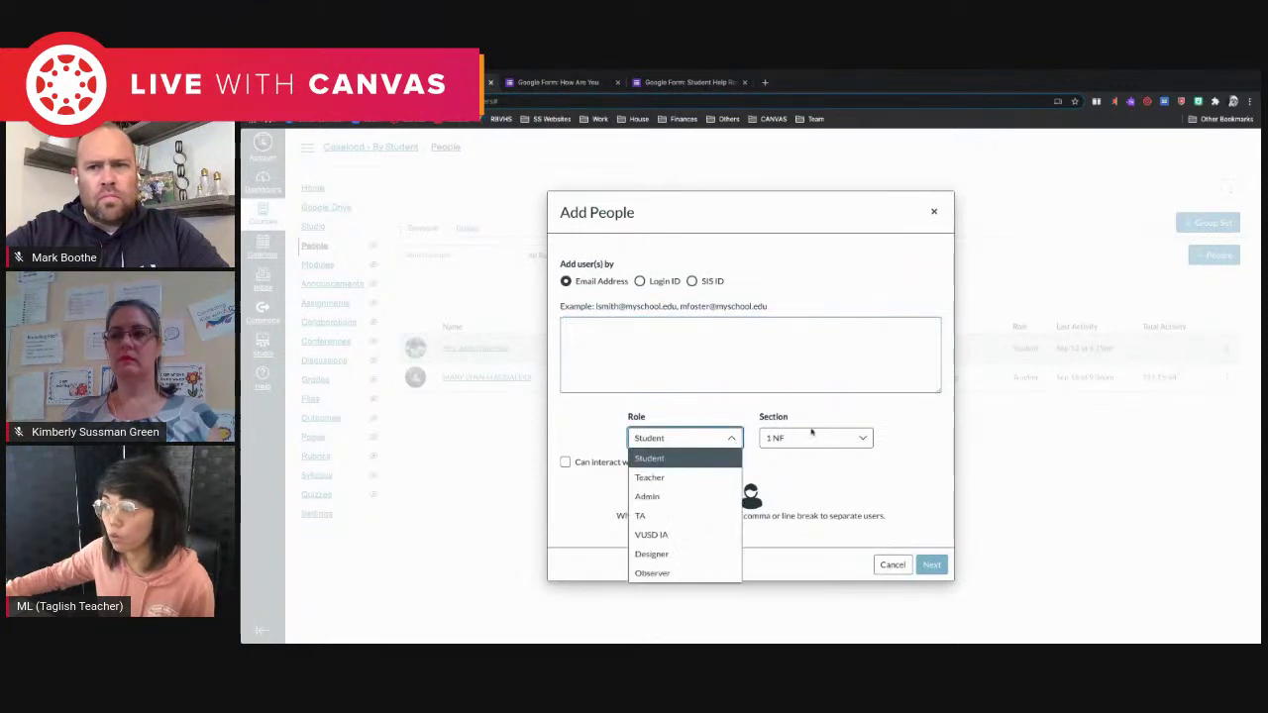
pyautogui.click(887, 417)
pyautogui.click(865, 440)
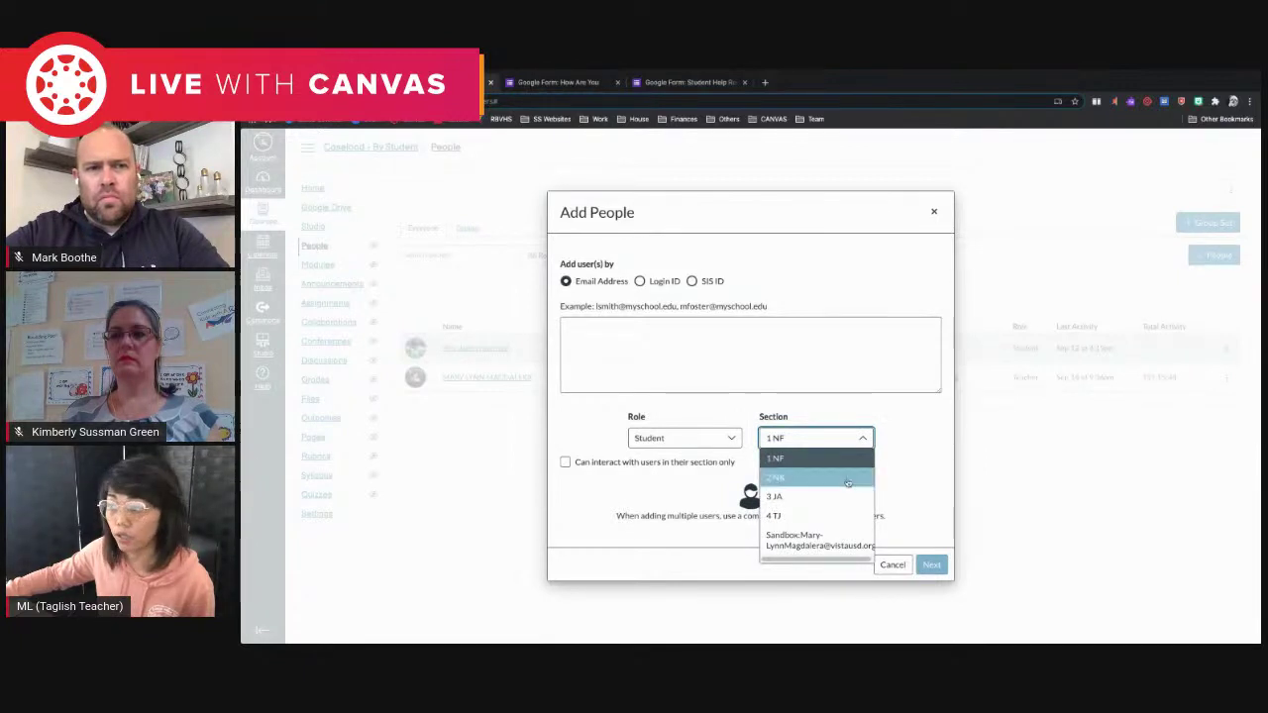
pyautogui.click(842, 518)
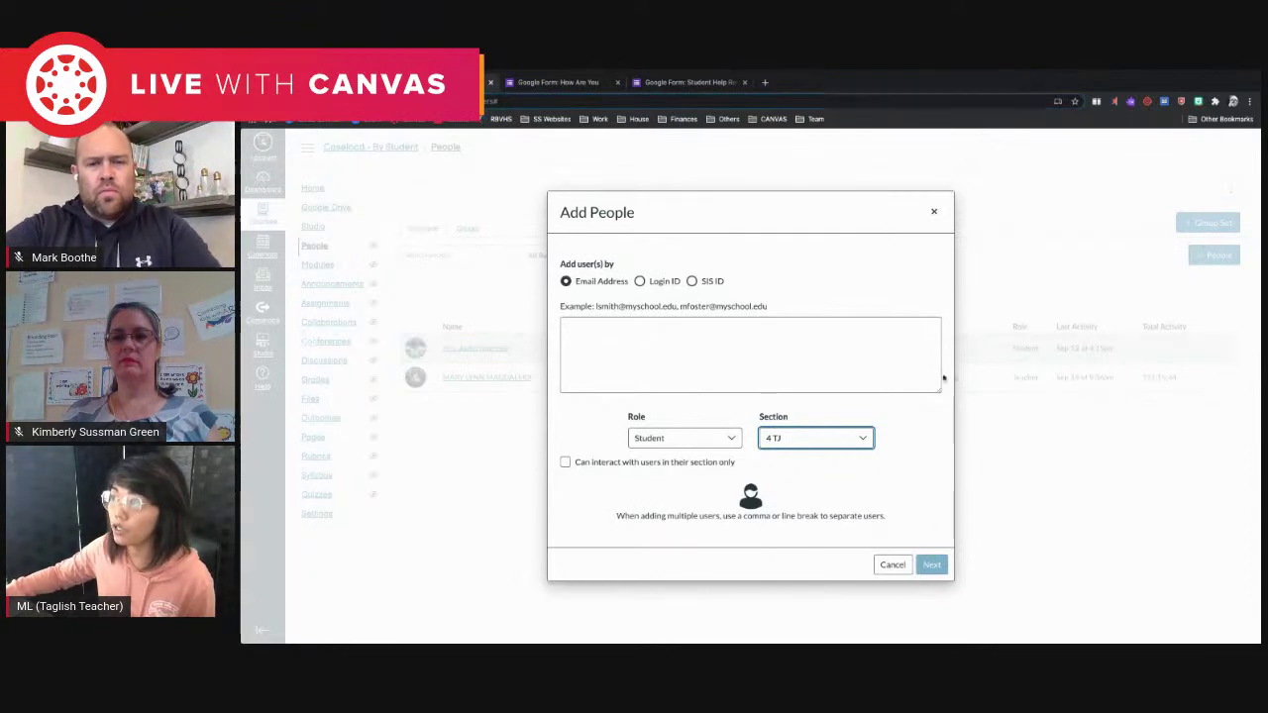
pyautogui.click(934, 213)
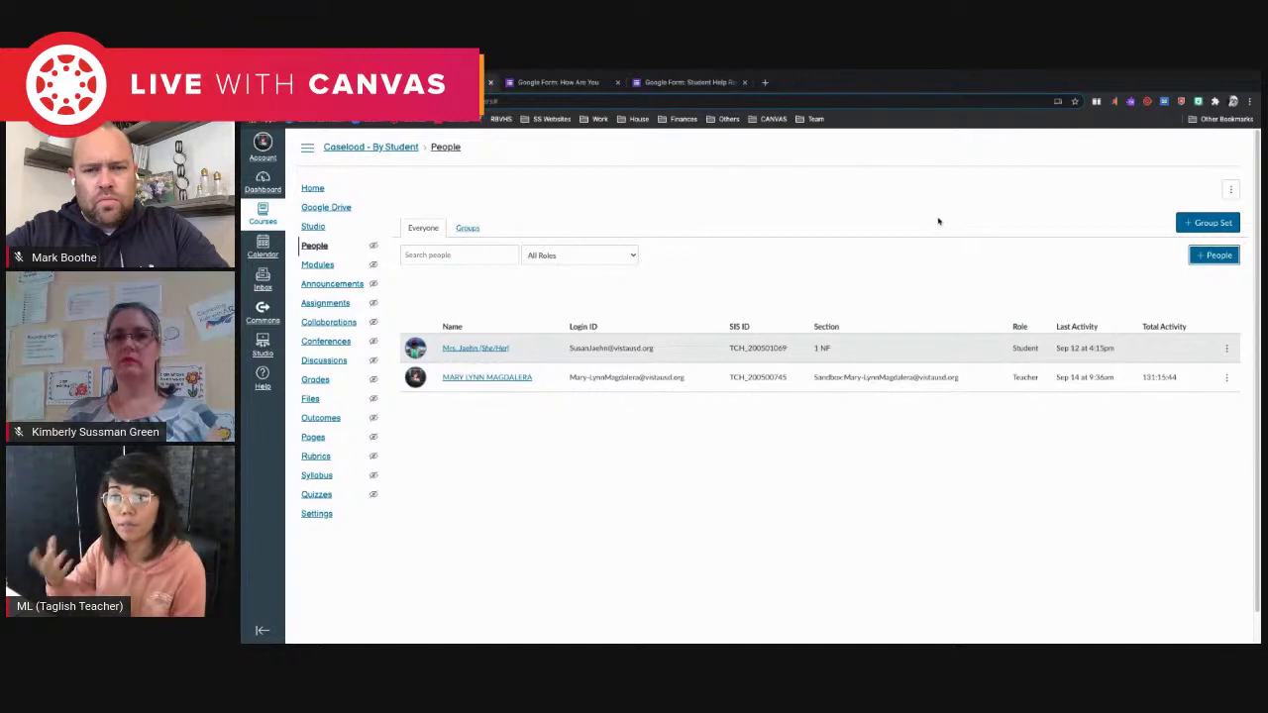
# Return to the Caseload - By Student home page and review its welcome banner and numbered buttons.
pyautogui.click(343, 149)
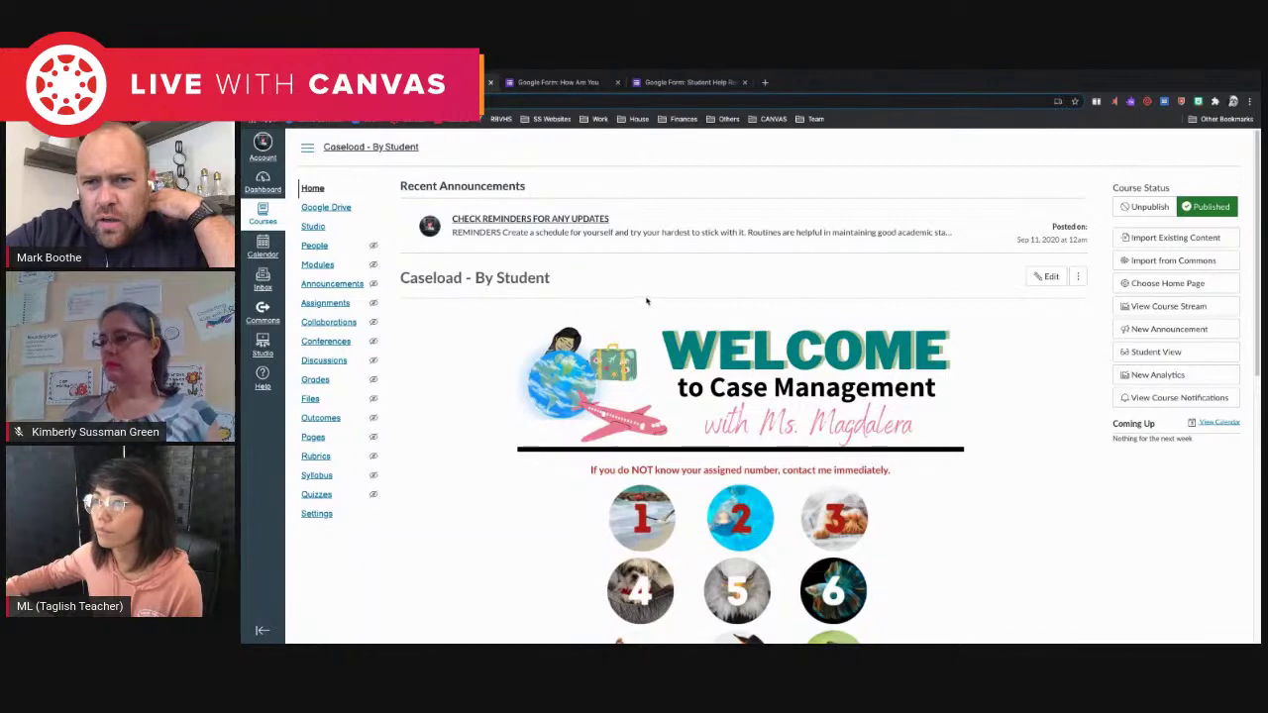
pyautogui.scroll(-1, 646, 301)
pyautogui.scroll(-1, 647, 300)
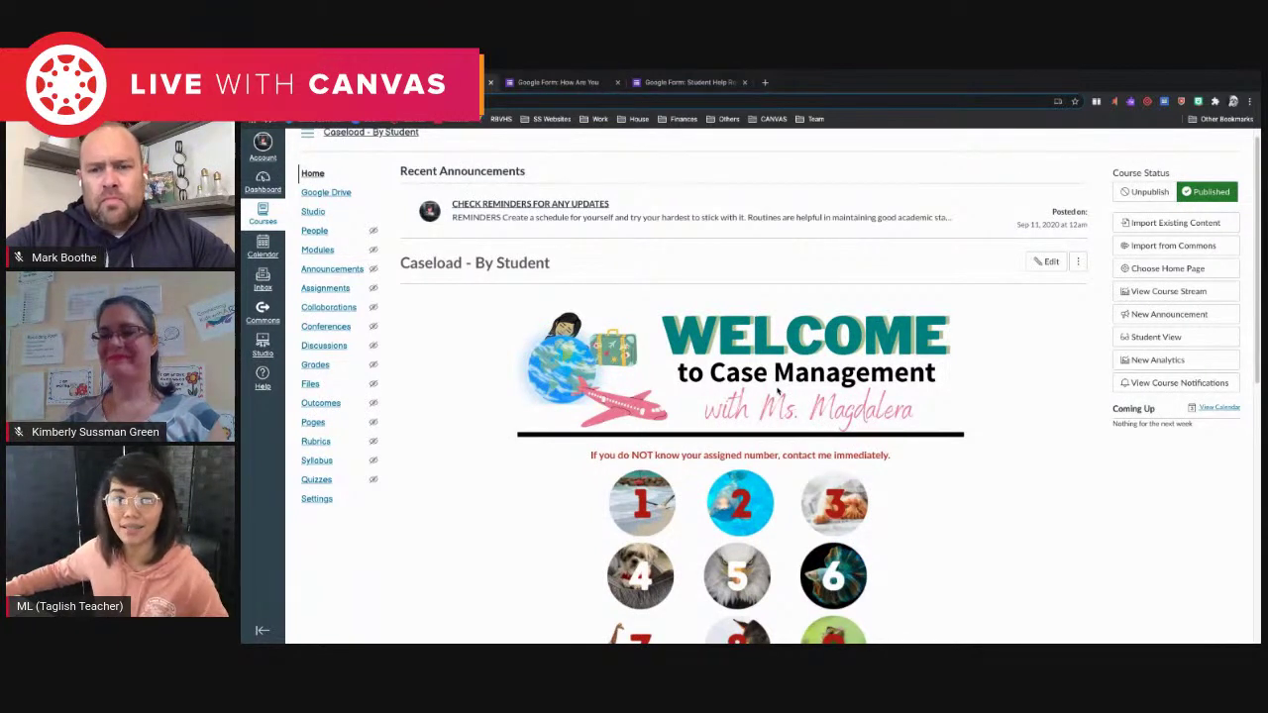
pyautogui.scroll(-1, 1080, 473)
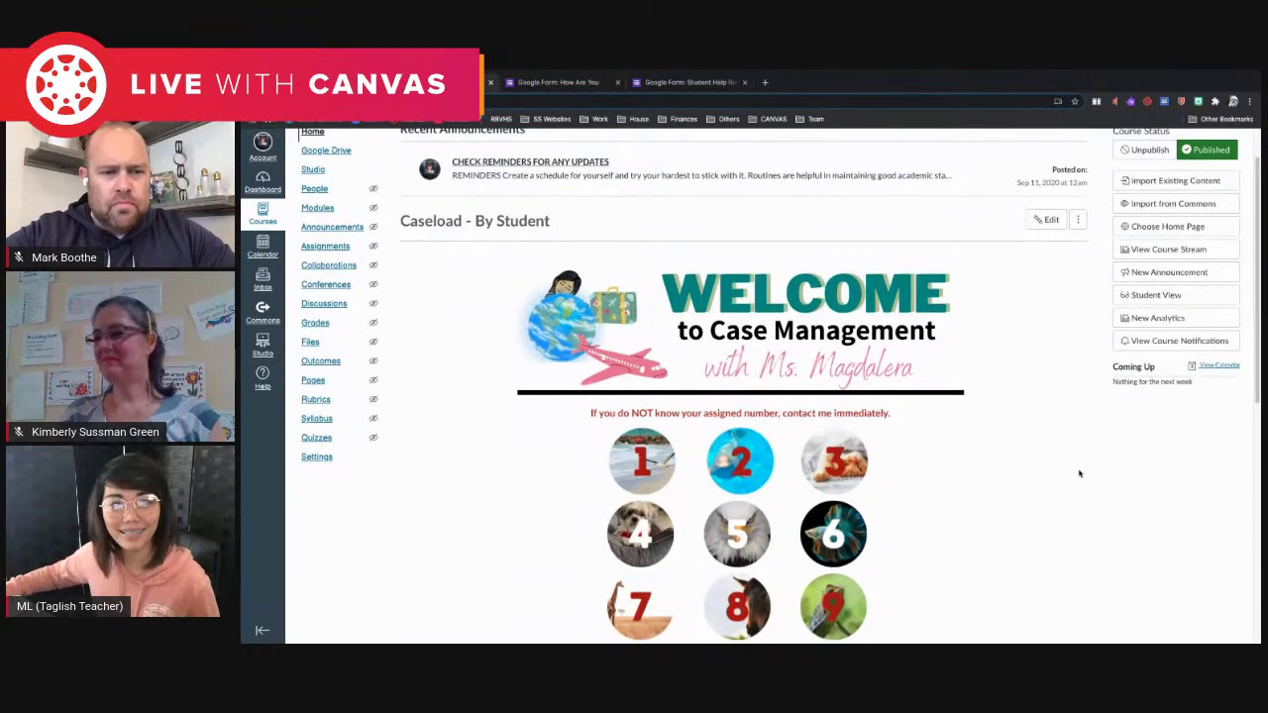
pyautogui.scroll(1, 1078, 473)
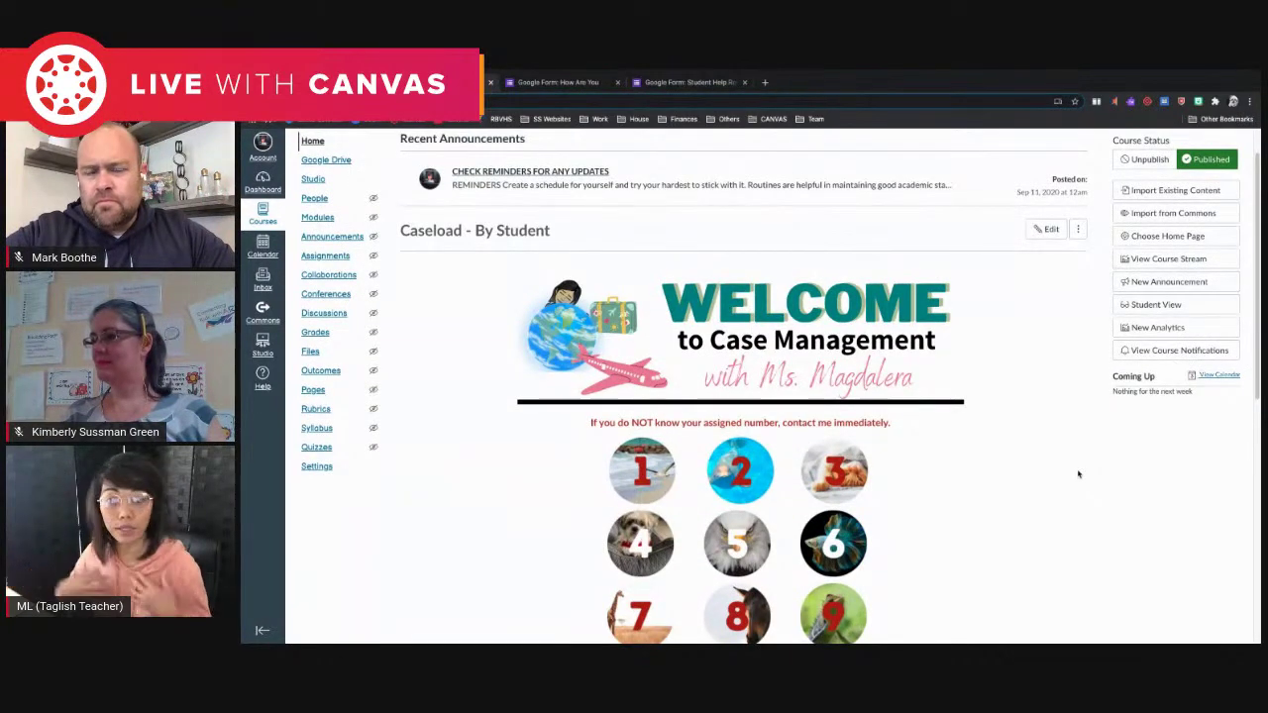
# View the course as a student and review the Reading, Writing, Math and Study Skills links on student 1's own page.
pyautogui.click(1159, 304)
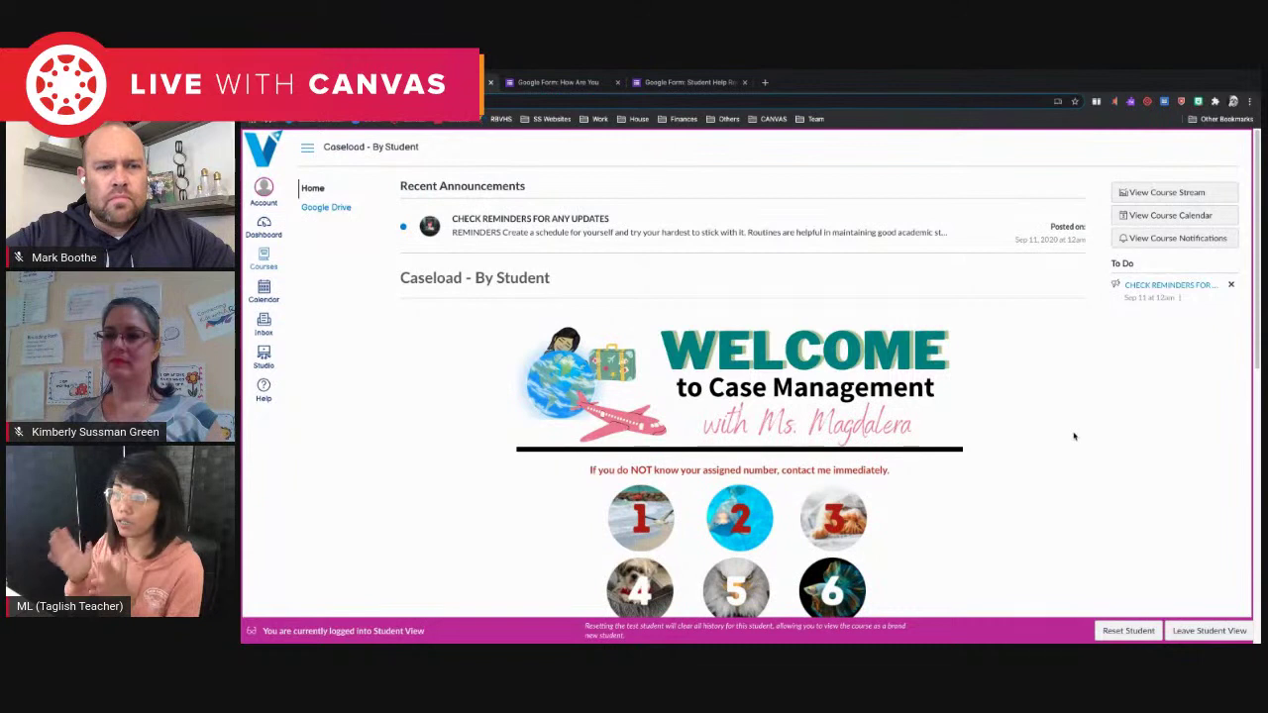
pyautogui.scroll(-2, 1074, 436)
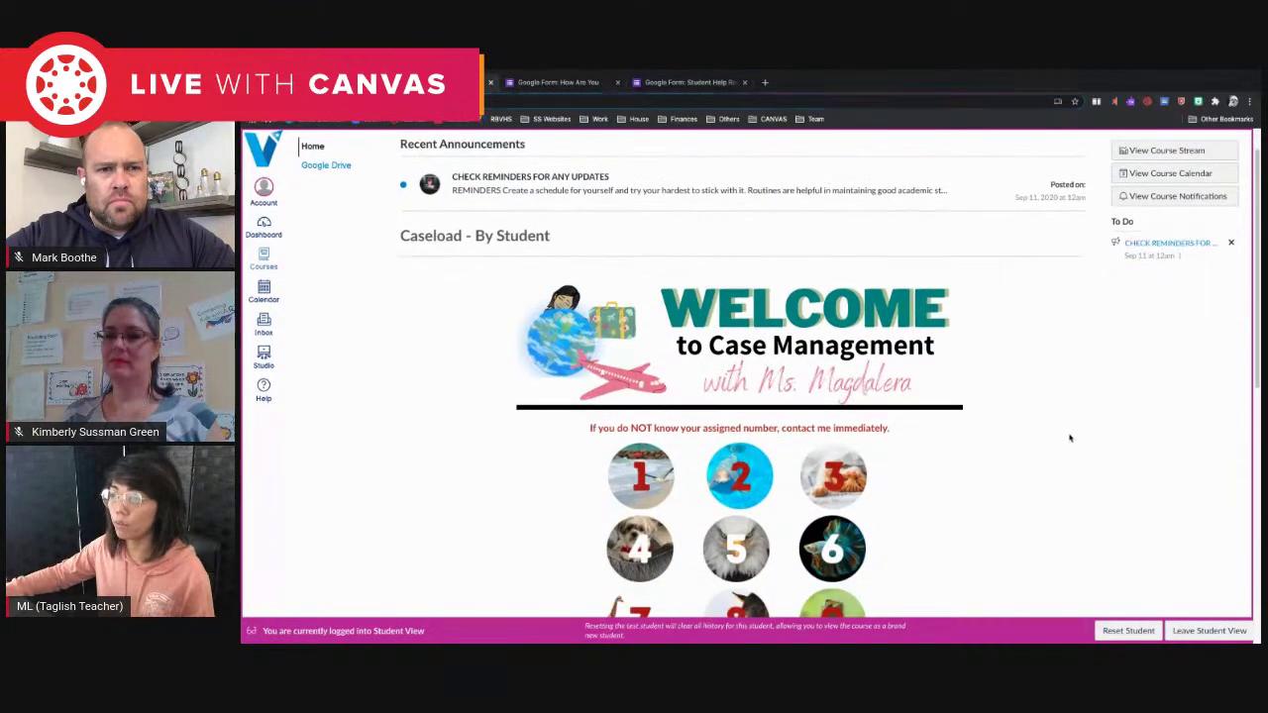
pyautogui.click(636, 460)
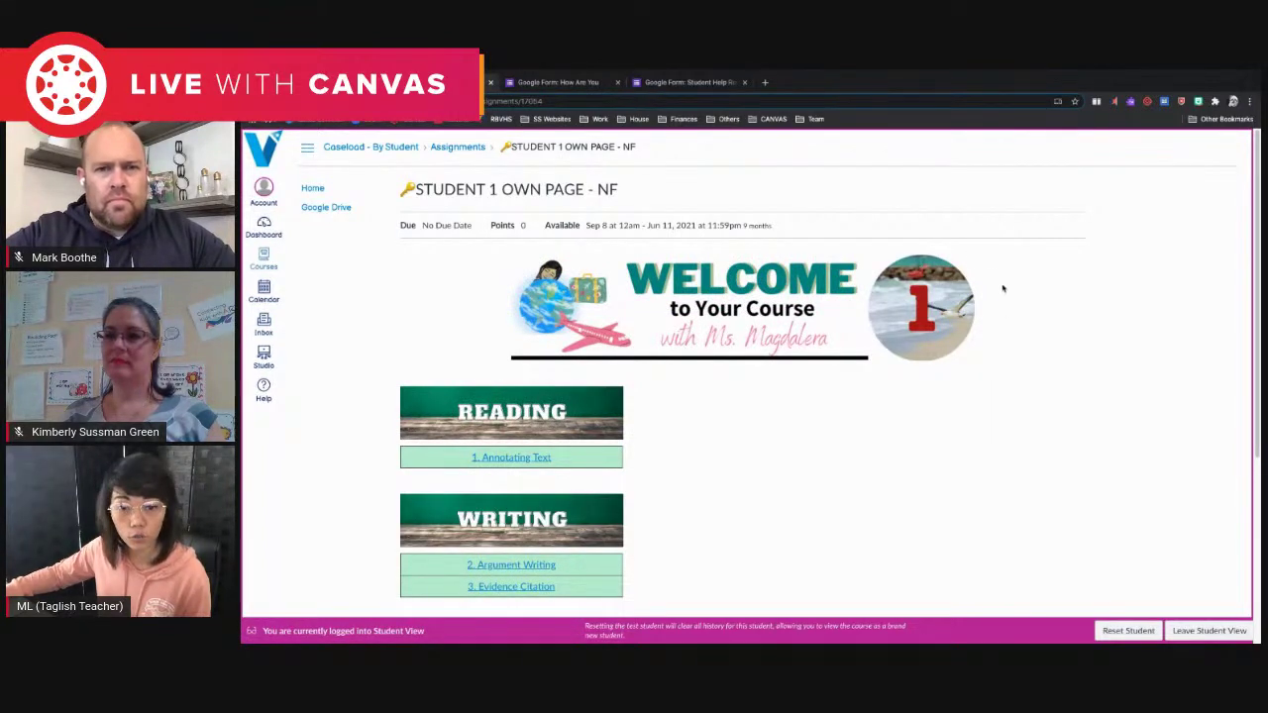
pyautogui.scroll(-2, 770, 426)
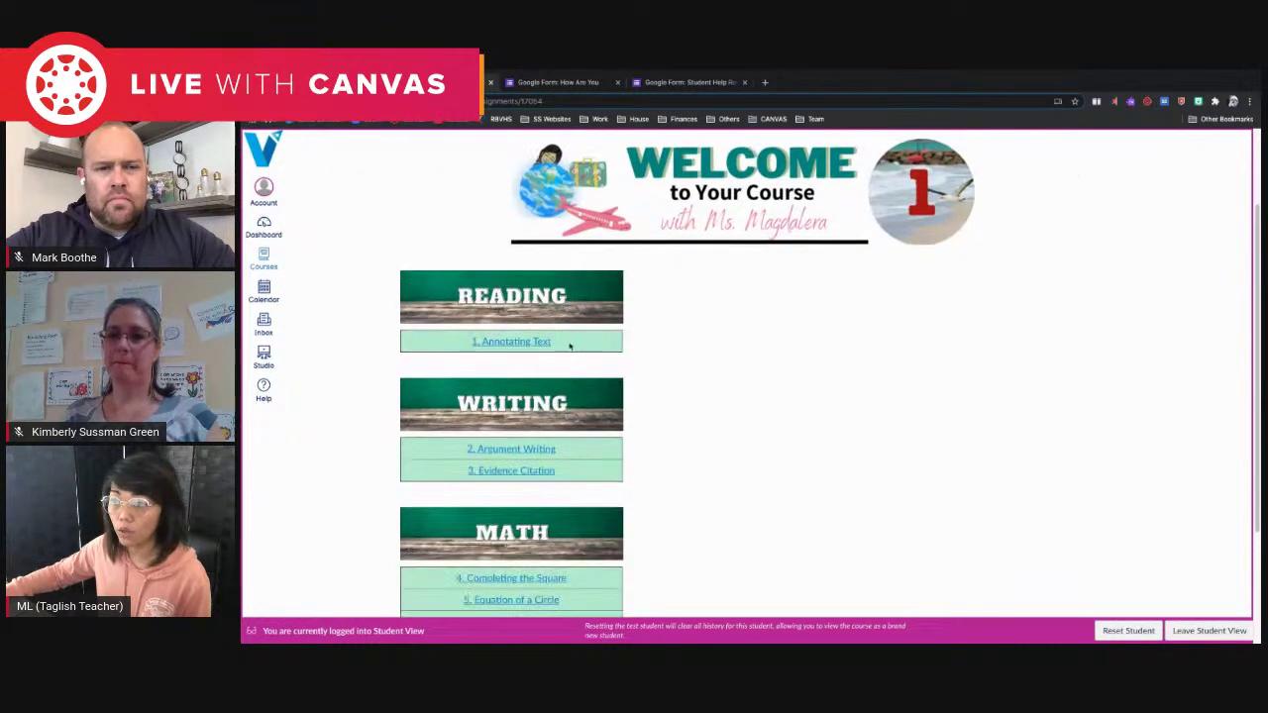
pyautogui.scroll(-1, 564, 406)
pyautogui.scroll(-1, 570, 364)
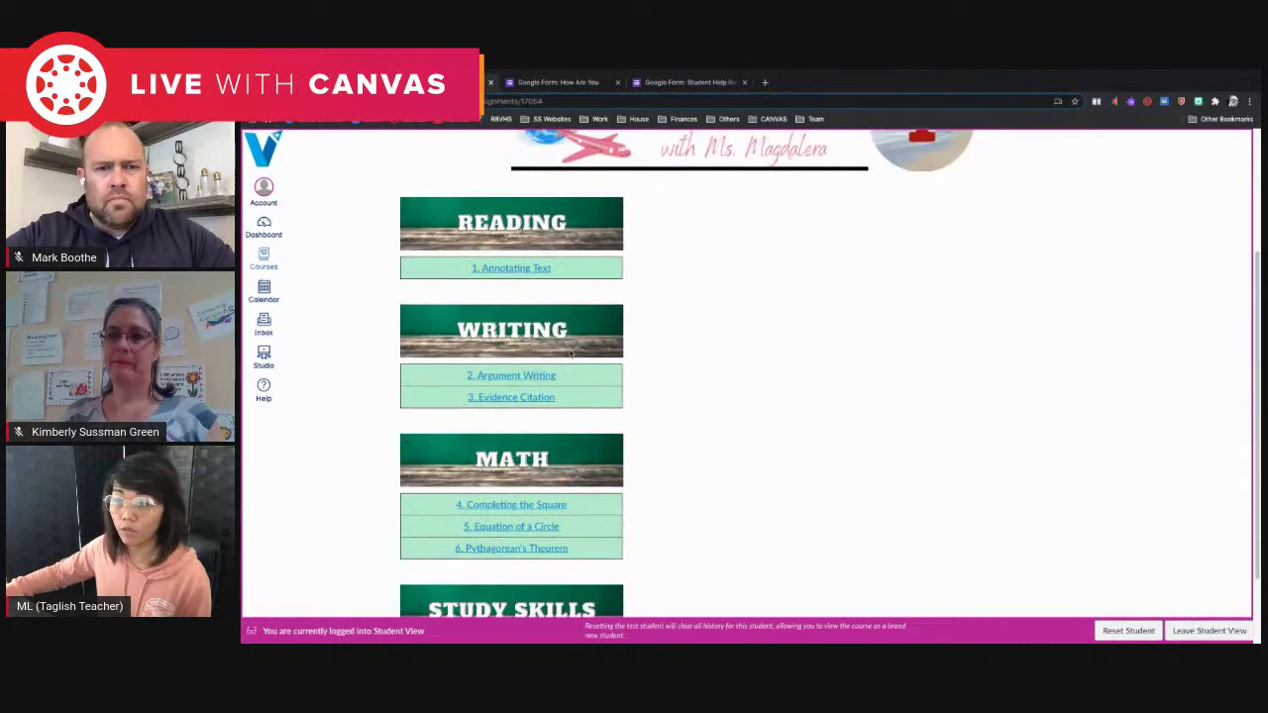
pyautogui.scroll(-2, 565, 364)
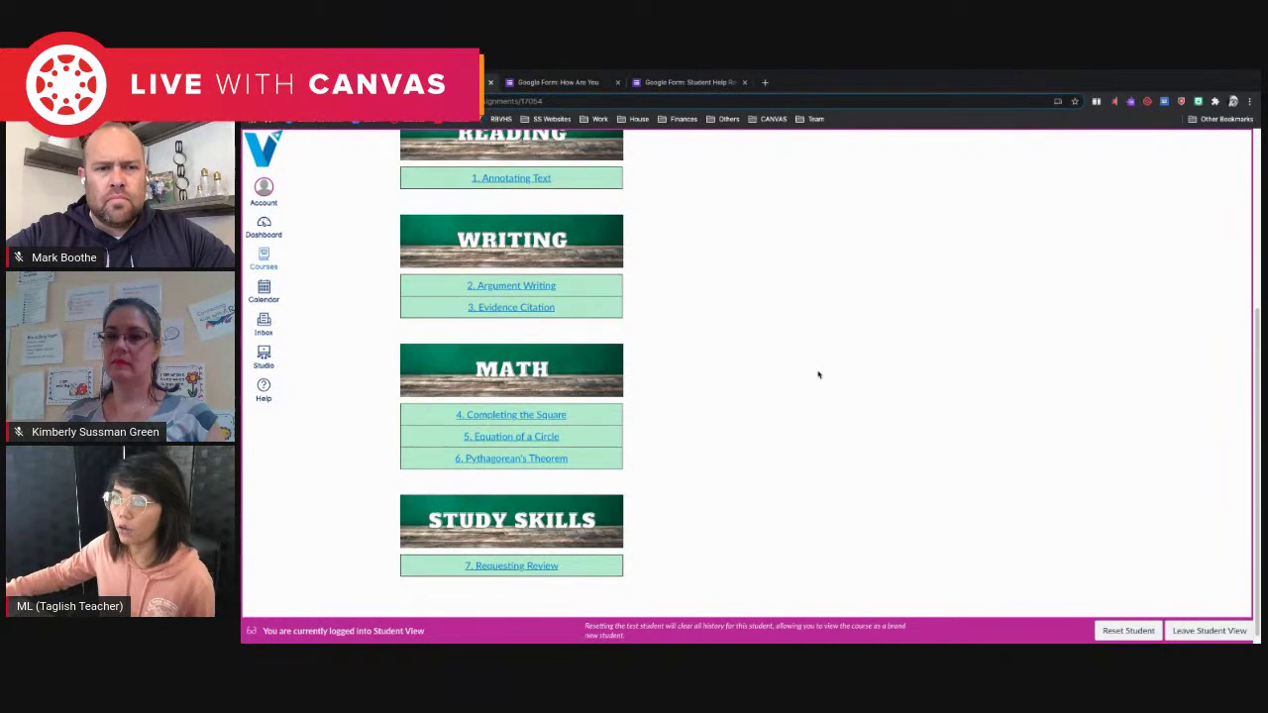
pyautogui.scroll(1, 818, 374)
pyautogui.scroll(1, 819, 373)
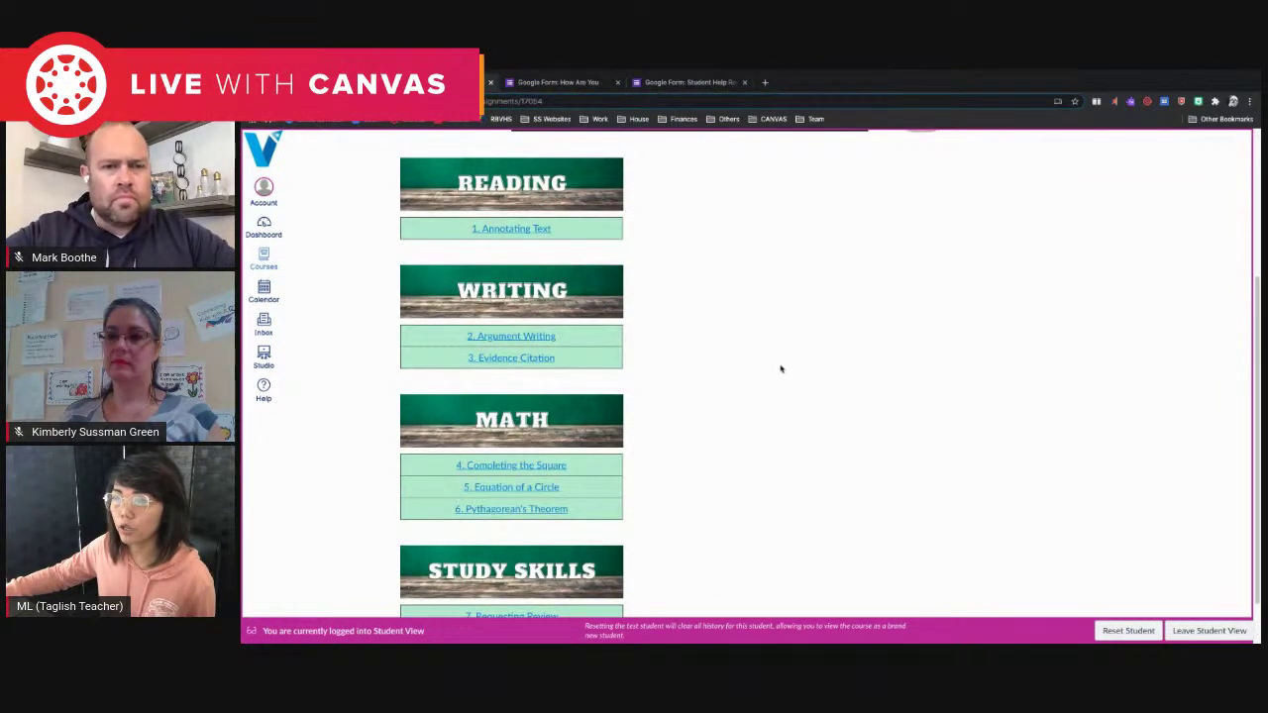
# Open student 1's Annotating Text link and go through the welcome page, video assignment and STOP page, ending back on the course home page.
pyautogui.click(528, 229)
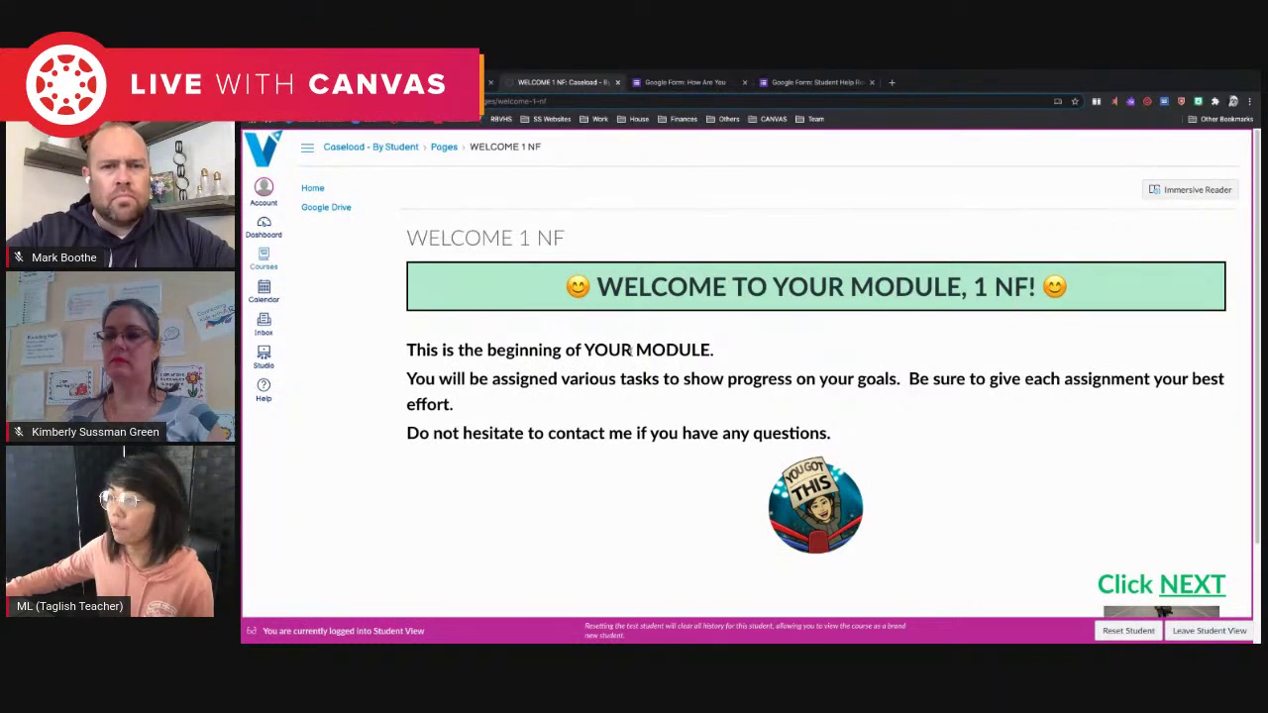
pyautogui.scroll(-3, 891, 372)
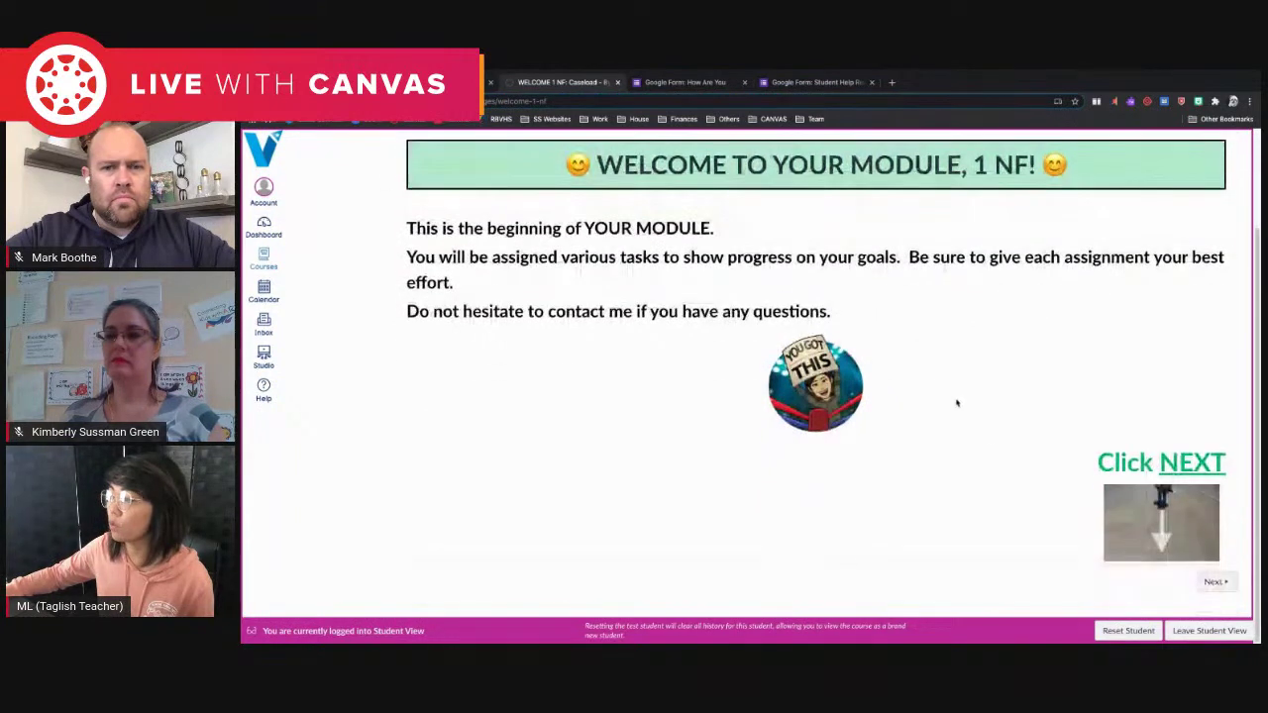
pyautogui.click(1213, 583)
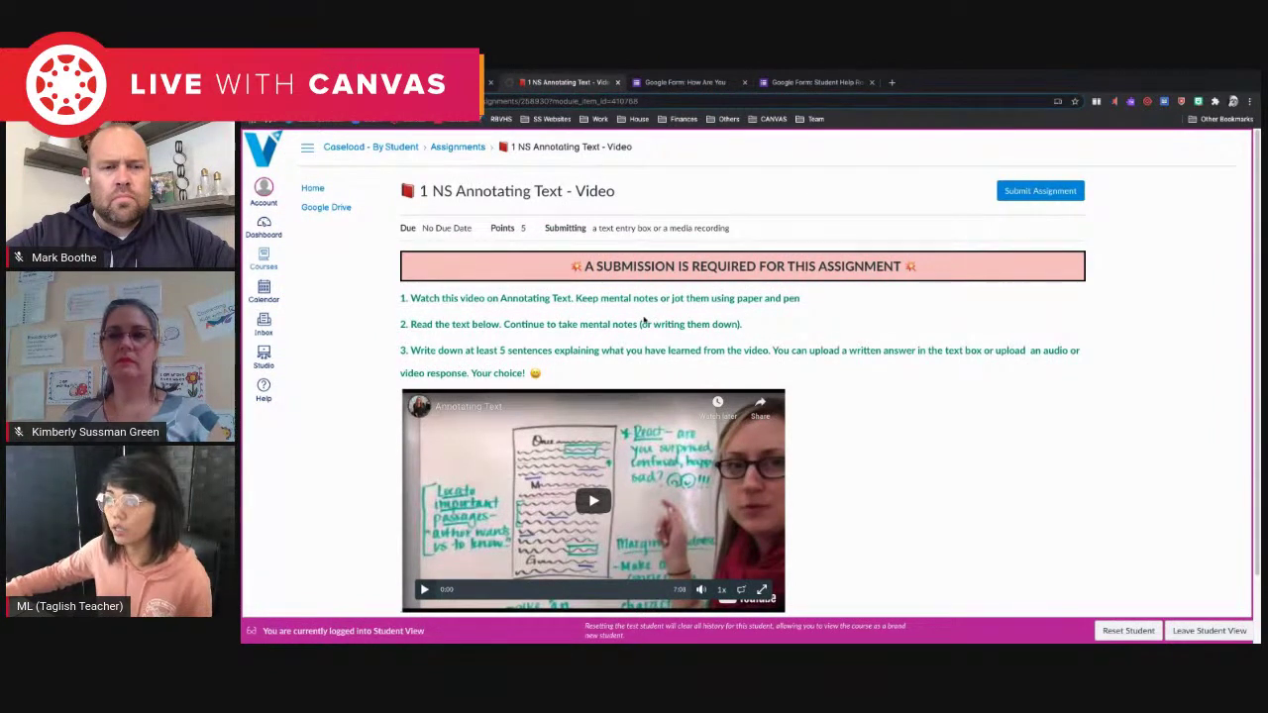
pyautogui.scroll(-1, 890, 431)
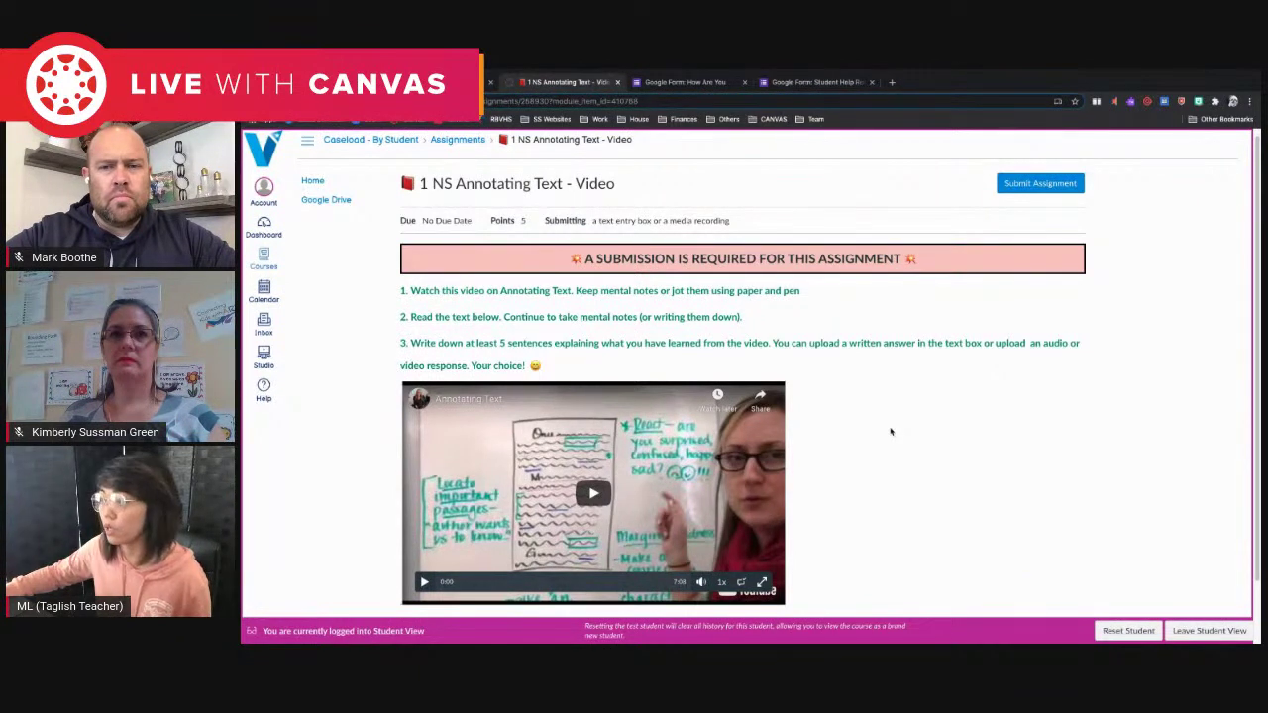
pyautogui.scroll(-1, 883, 404)
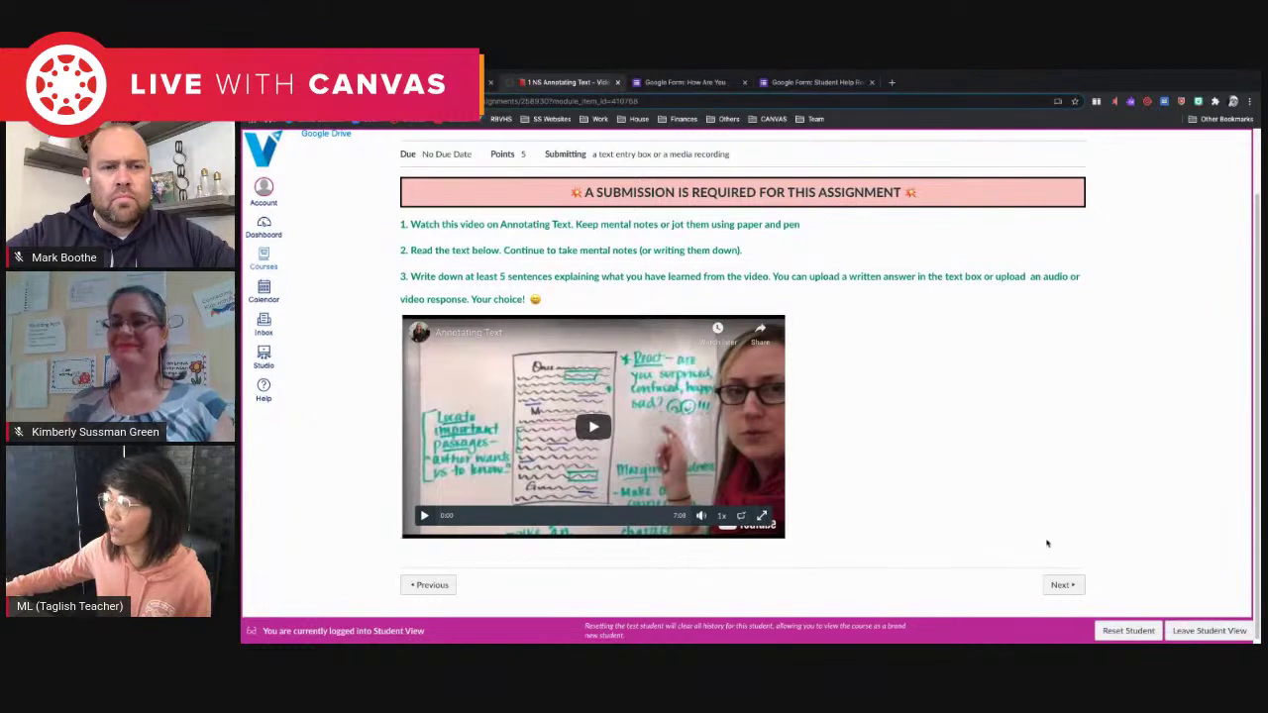
pyautogui.click(1062, 583)
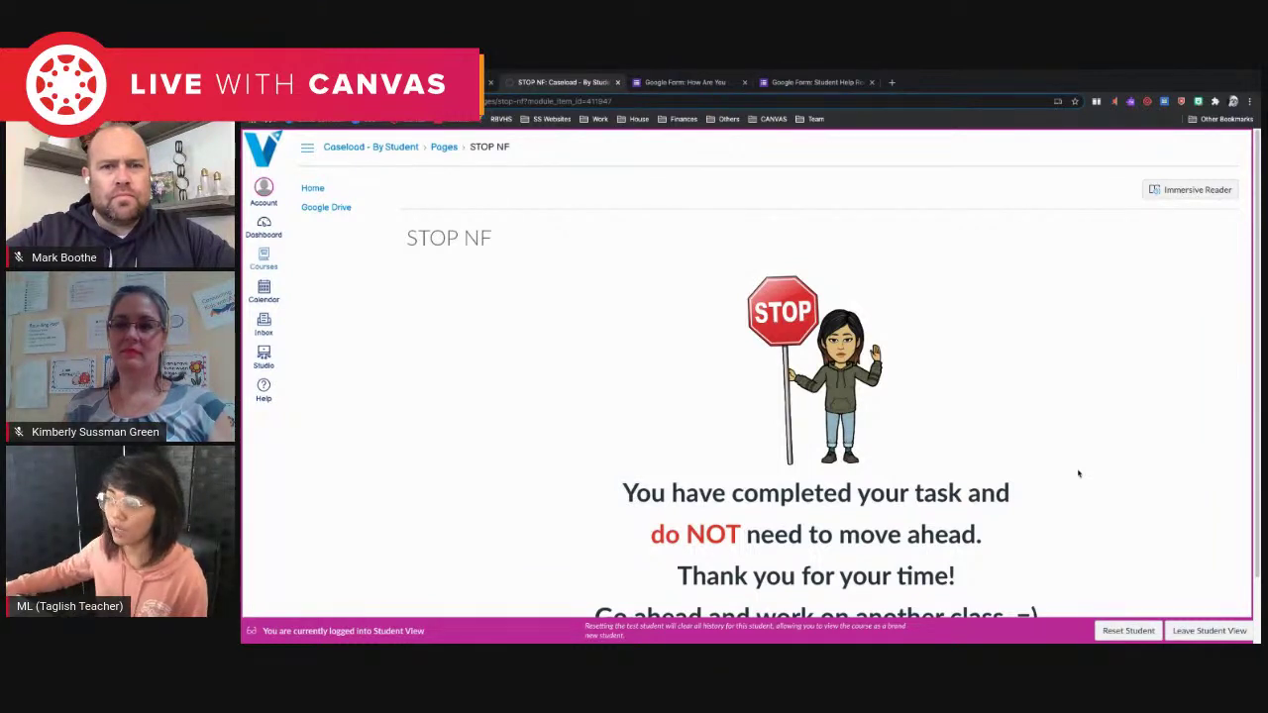
pyautogui.scroll(-1, 1078, 459)
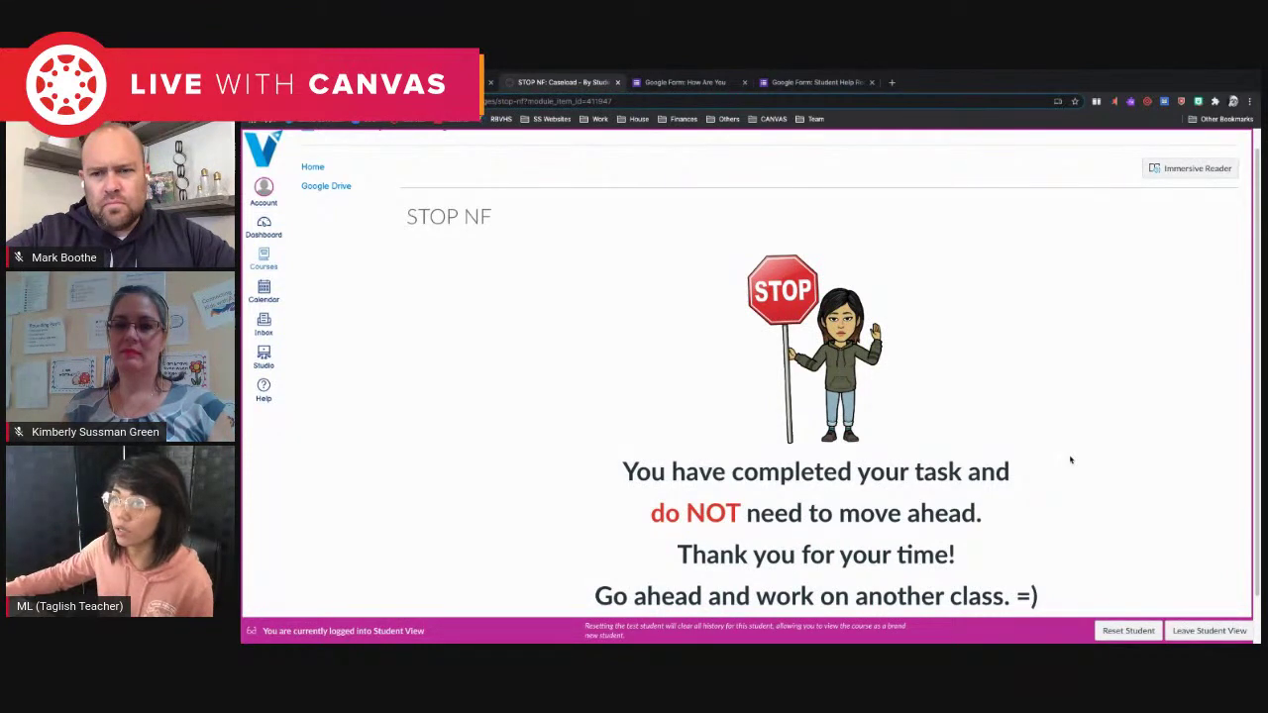
pyautogui.scroll(1, 373, 218)
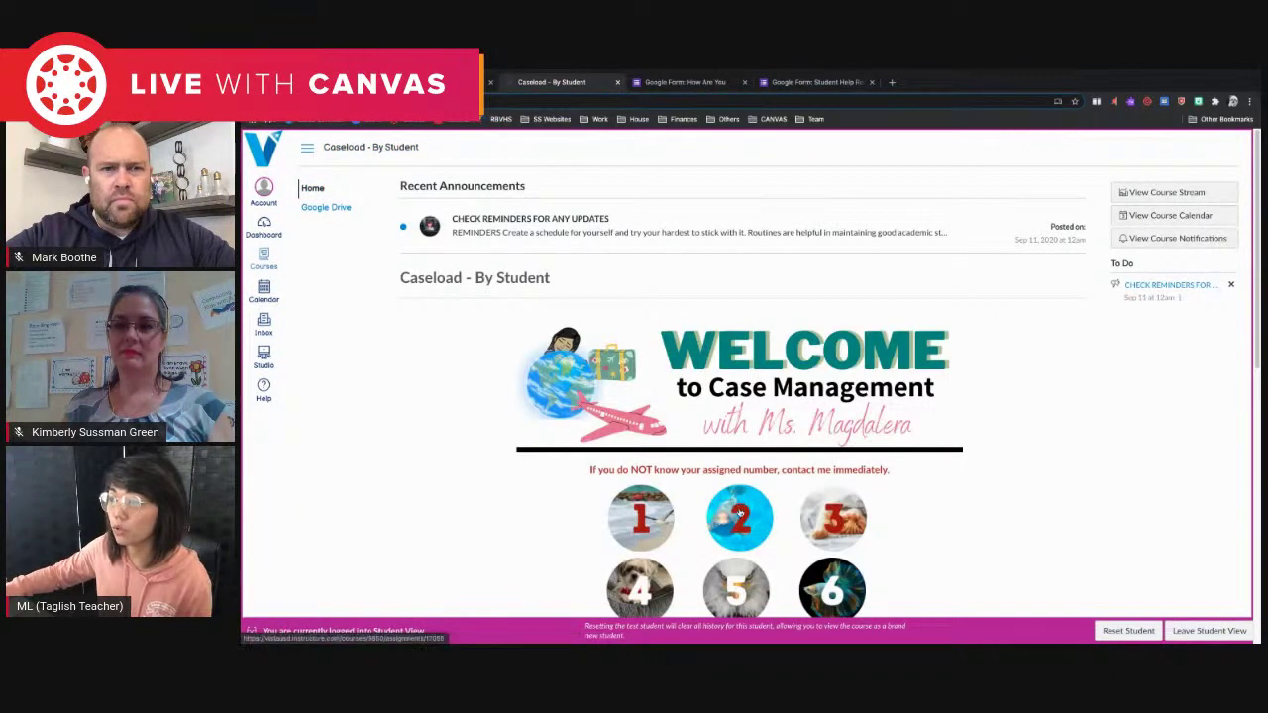
# Open student 2's page and follow Job Form Completion (Online) through the welcome page to the Kami annotating video assignment.
pyautogui.click(739, 513)
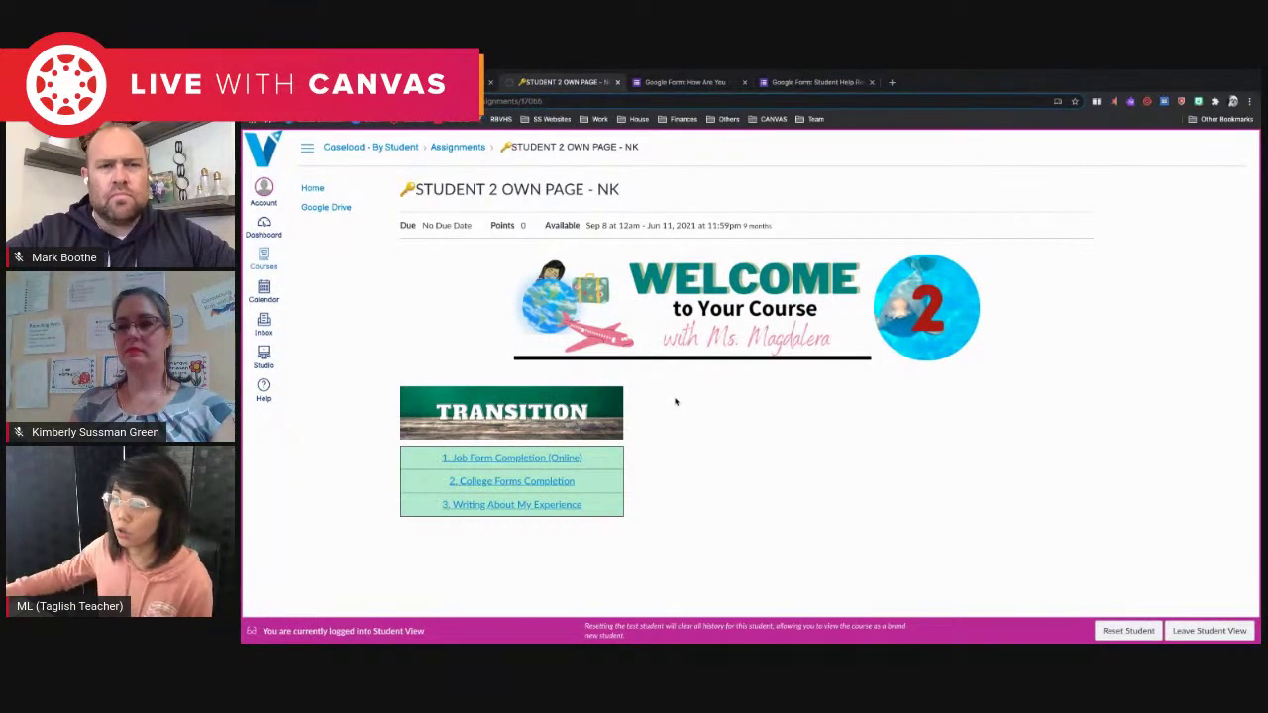
pyautogui.click(543, 459)
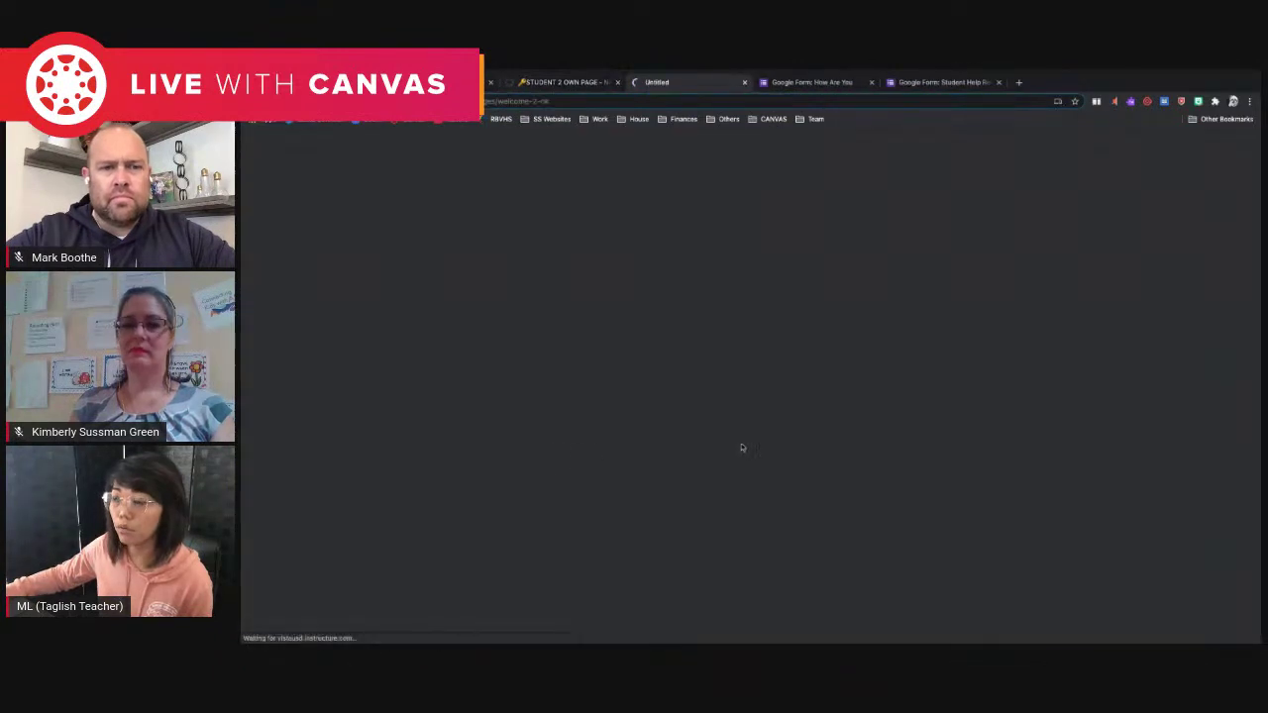
pyautogui.scroll(-2, 892, 426)
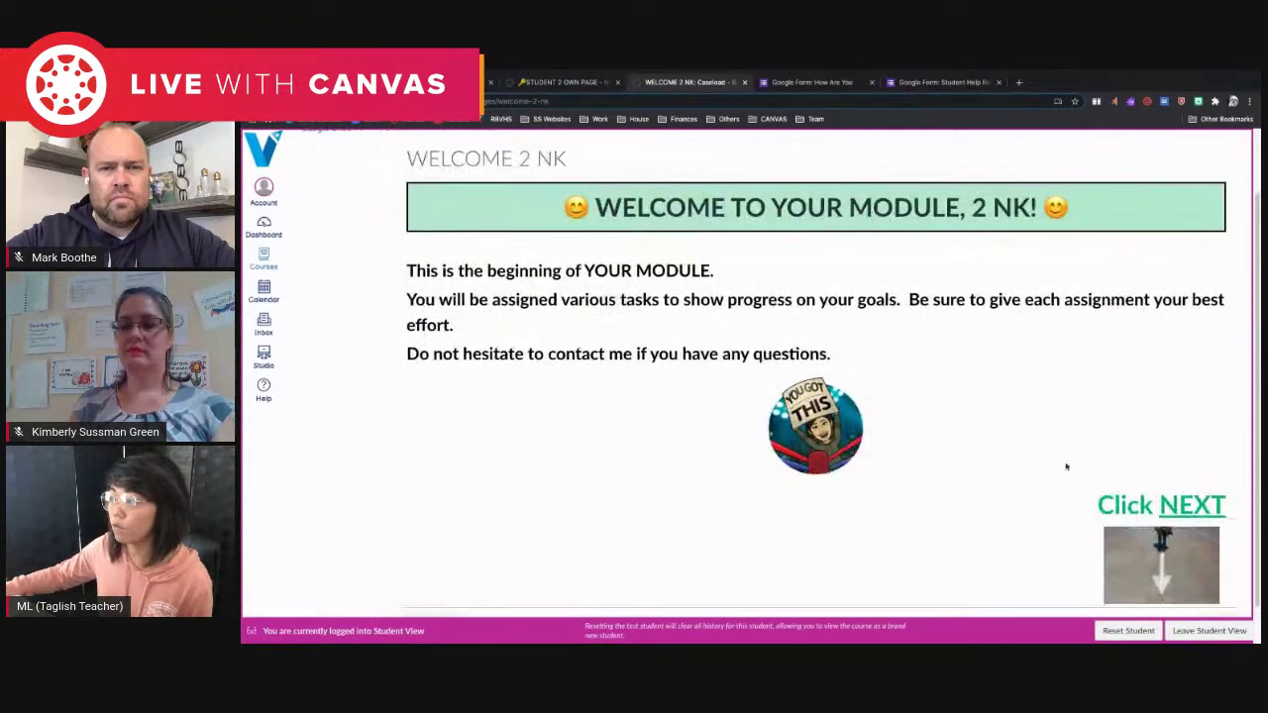
pyautogui.click(1215, 582)
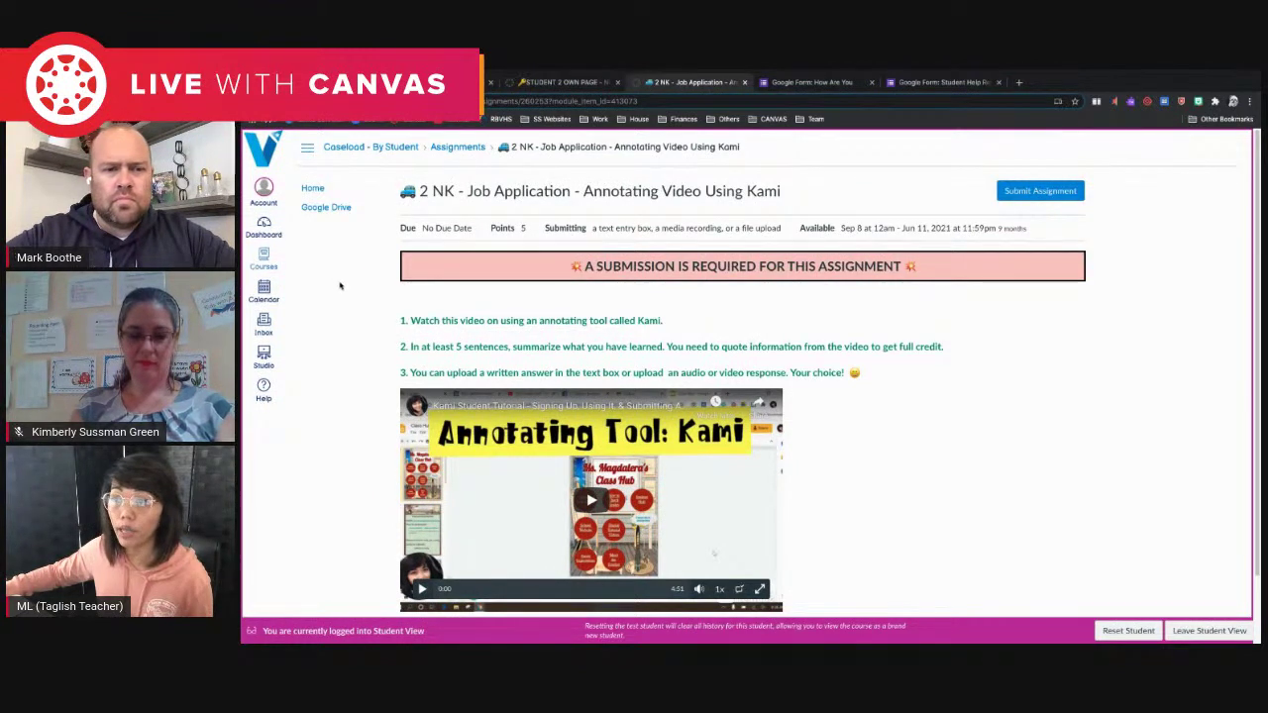
# Review the course home page's numbered buttons and bottom row of resource links, and leave Student View.
pyautogui.click(371, 147)
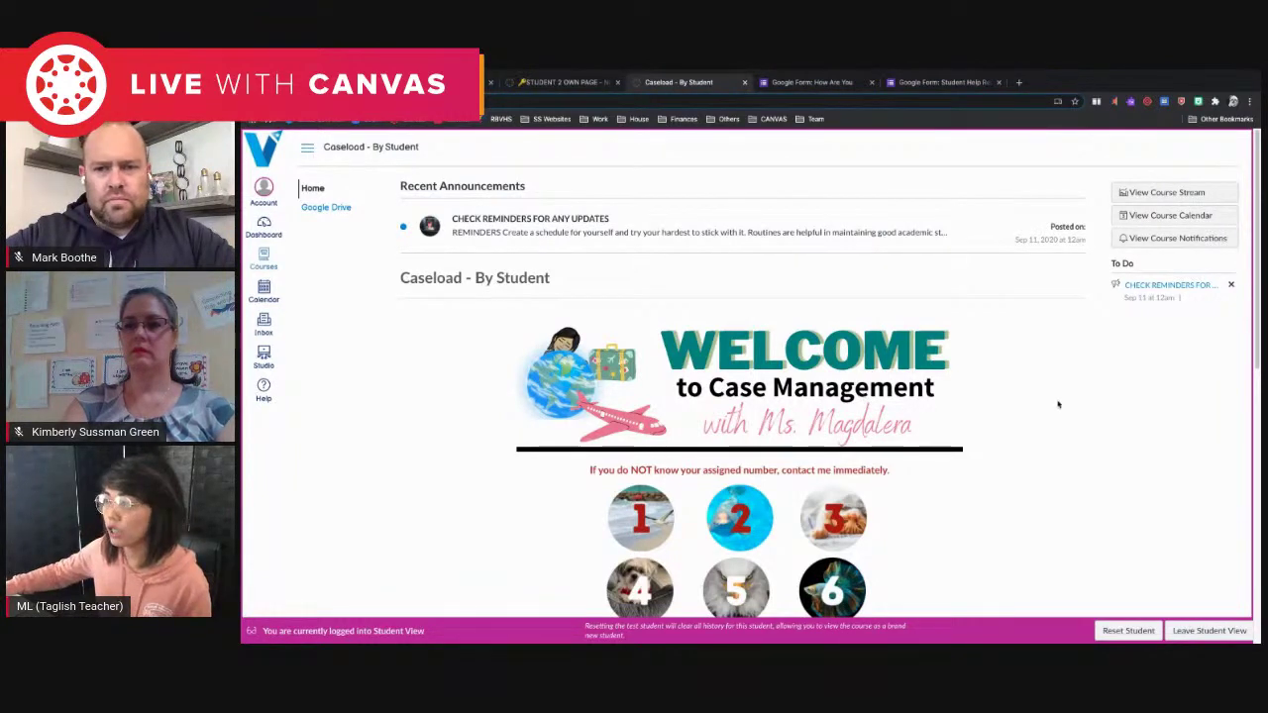
pyautogui.scroll(-5, 1049, 414)
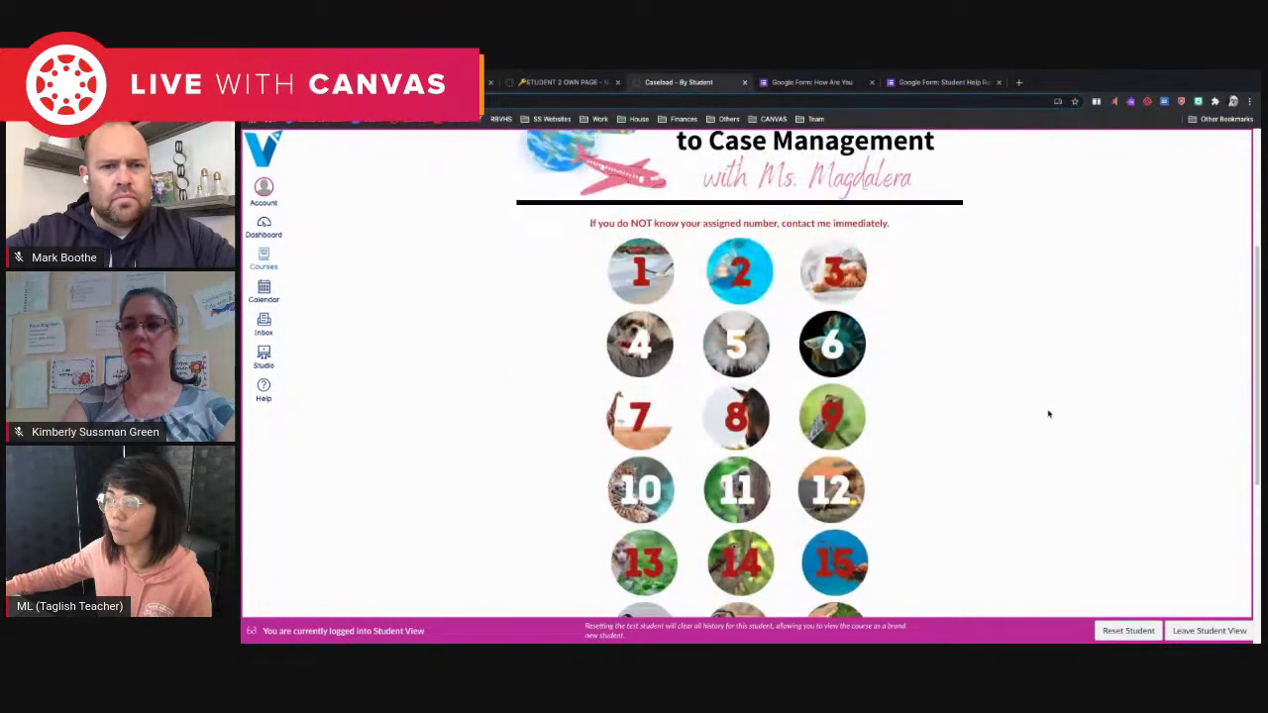
pyautogui.scroll(-1, 1049, 414)
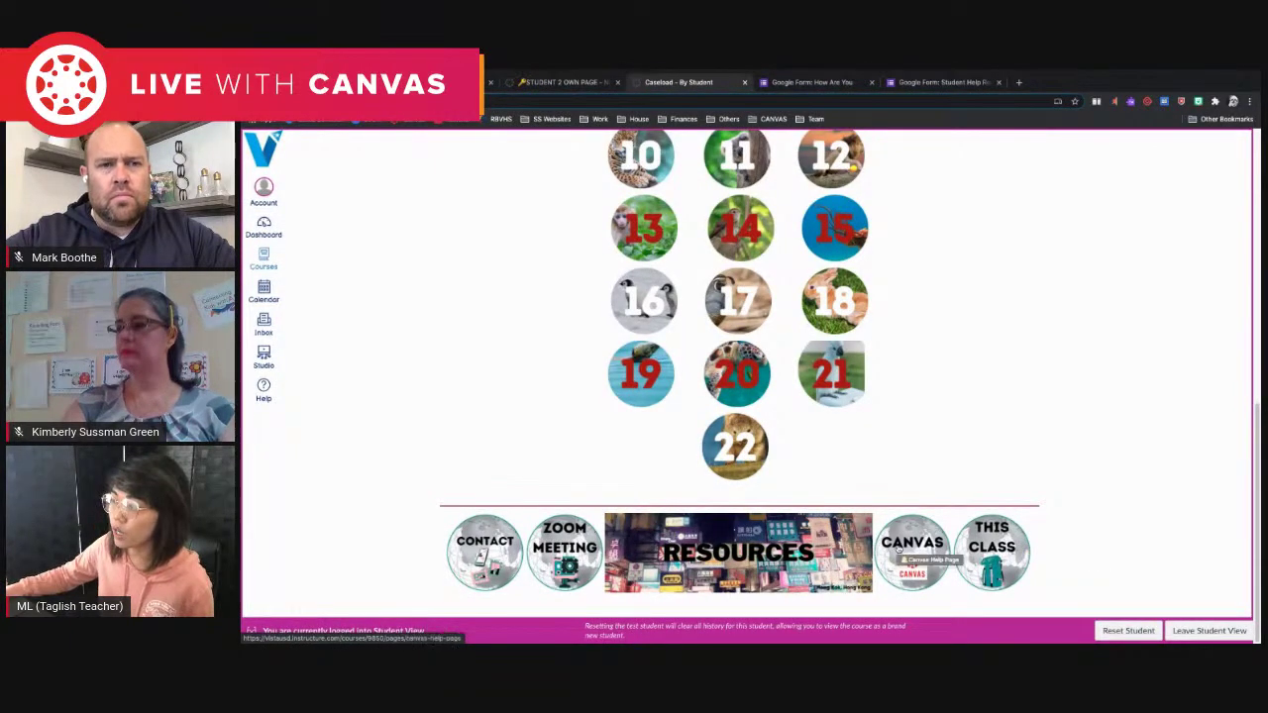
pyautogui.click(1209, 630)
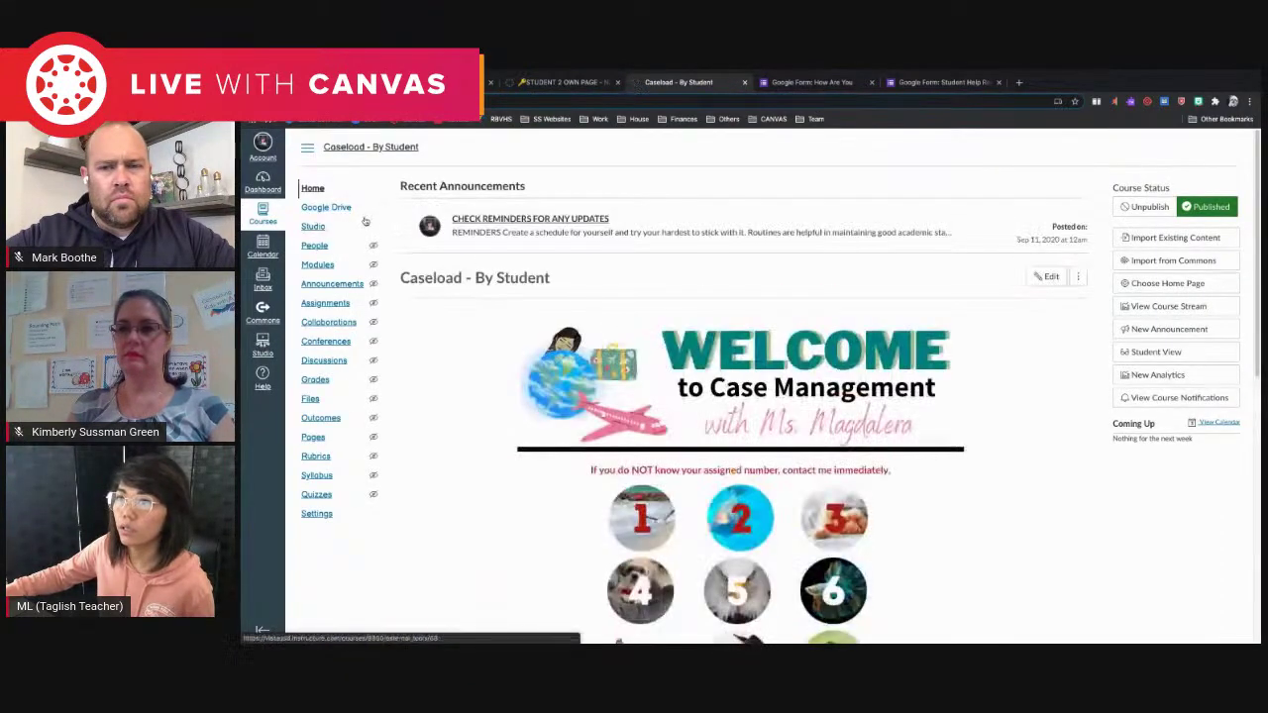
# Open the Canvas Help Page from the home page and examine its resource tables for students and for parents/observers.
pyautogui.scroll(-10, 734, 421)
pyautogui.click(909, 582)
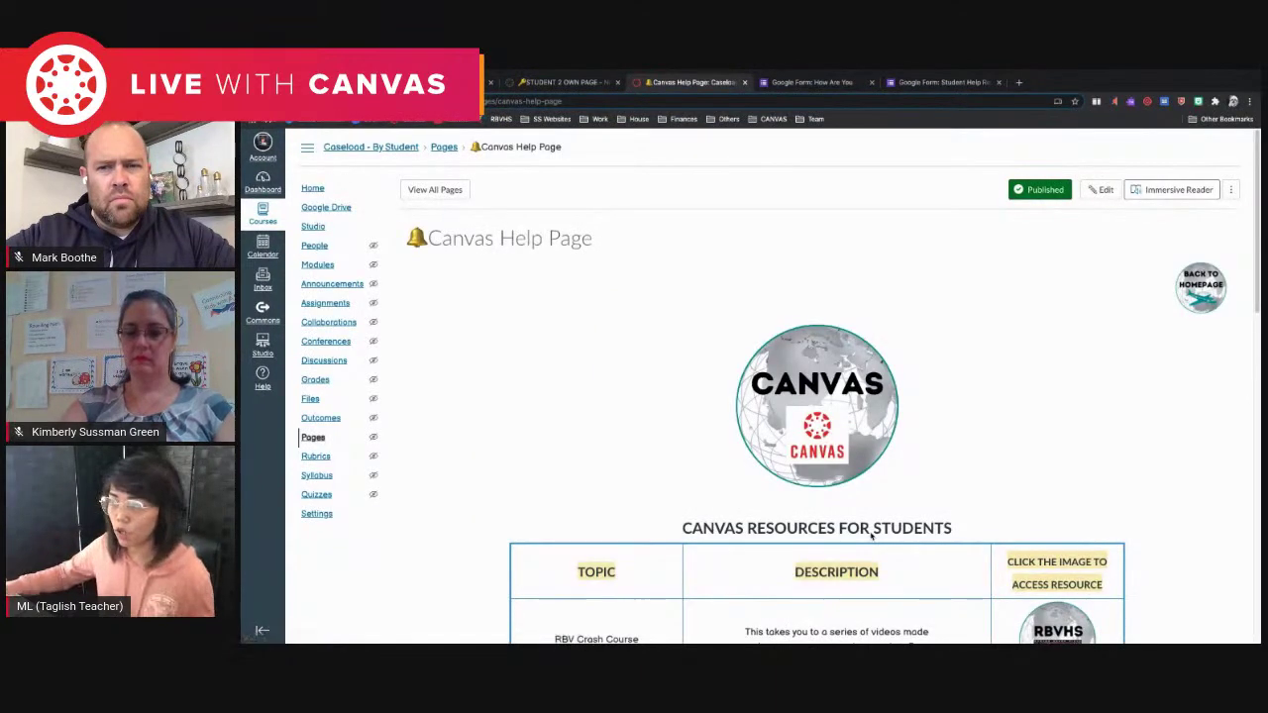
pyautogui.scroll(-3, 964, 400)
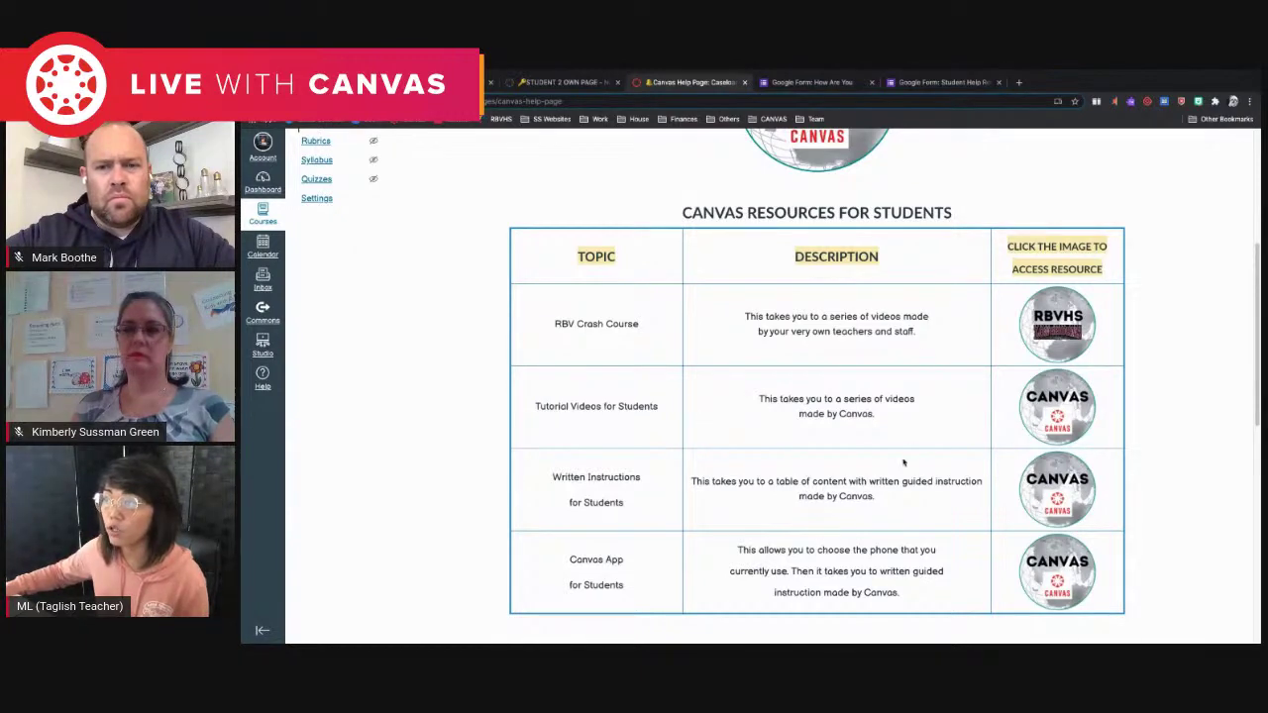
pyautogui.scroll(-5, 903, 462)
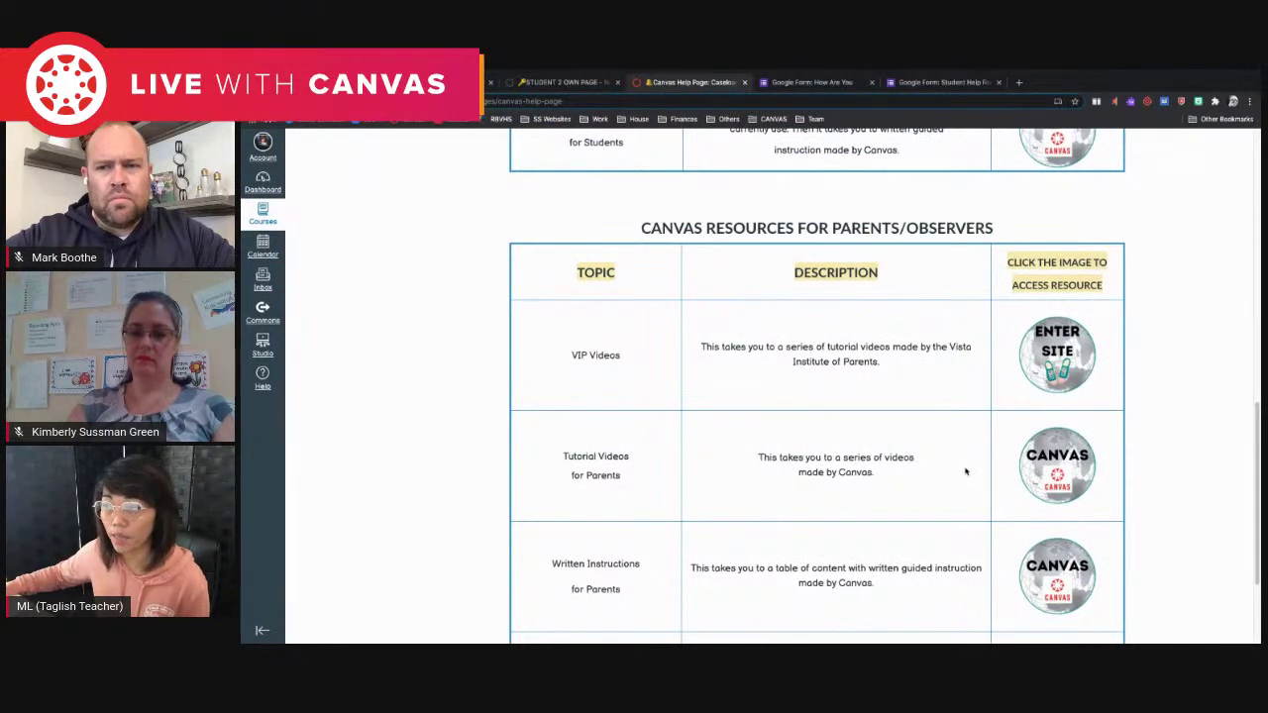
pyautogui.scroll(1, 966, 472)
pyautogui.scroll(1, 966, 472)
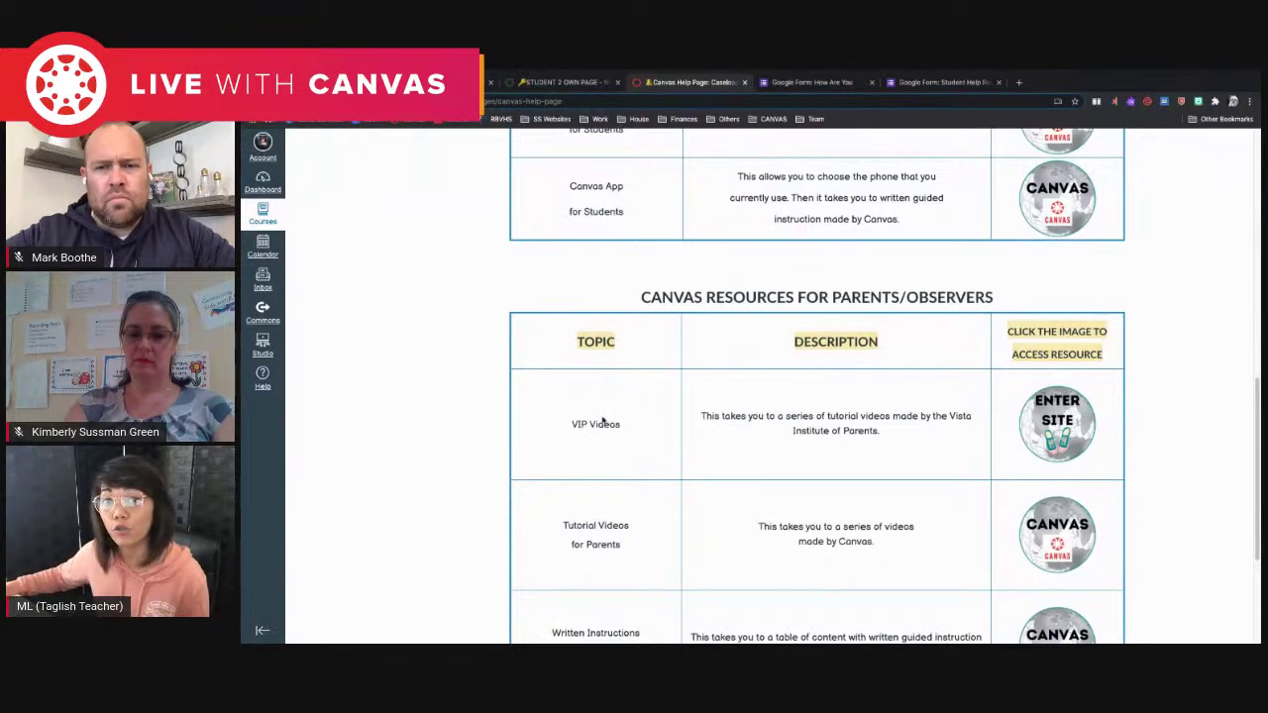
pyautogui.scroll(3, 710, 433)
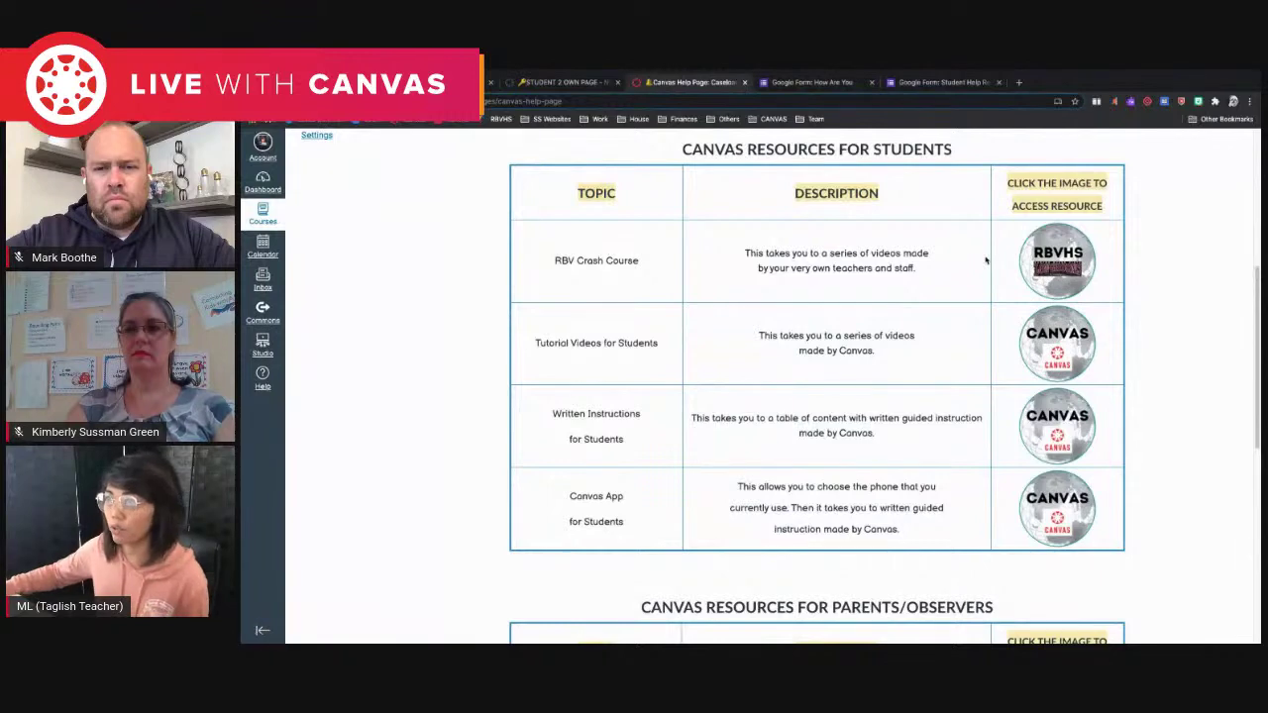
pyautogui.scroll(1, 899, 268)
pyautogui.scroll(4, 900, 268)
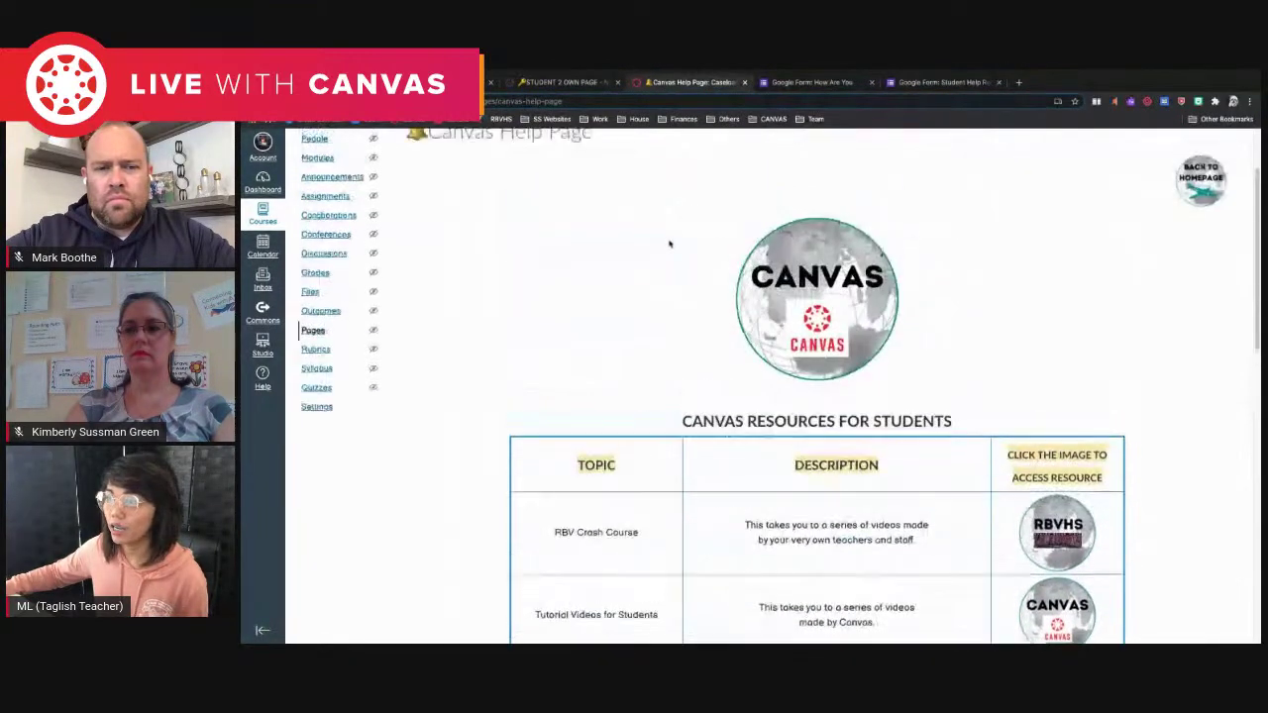
# Open the Resources page via the home page, review its math and English Language Arts links, and return to the home page's bottom link row.
pyautogui.click(370, 146)
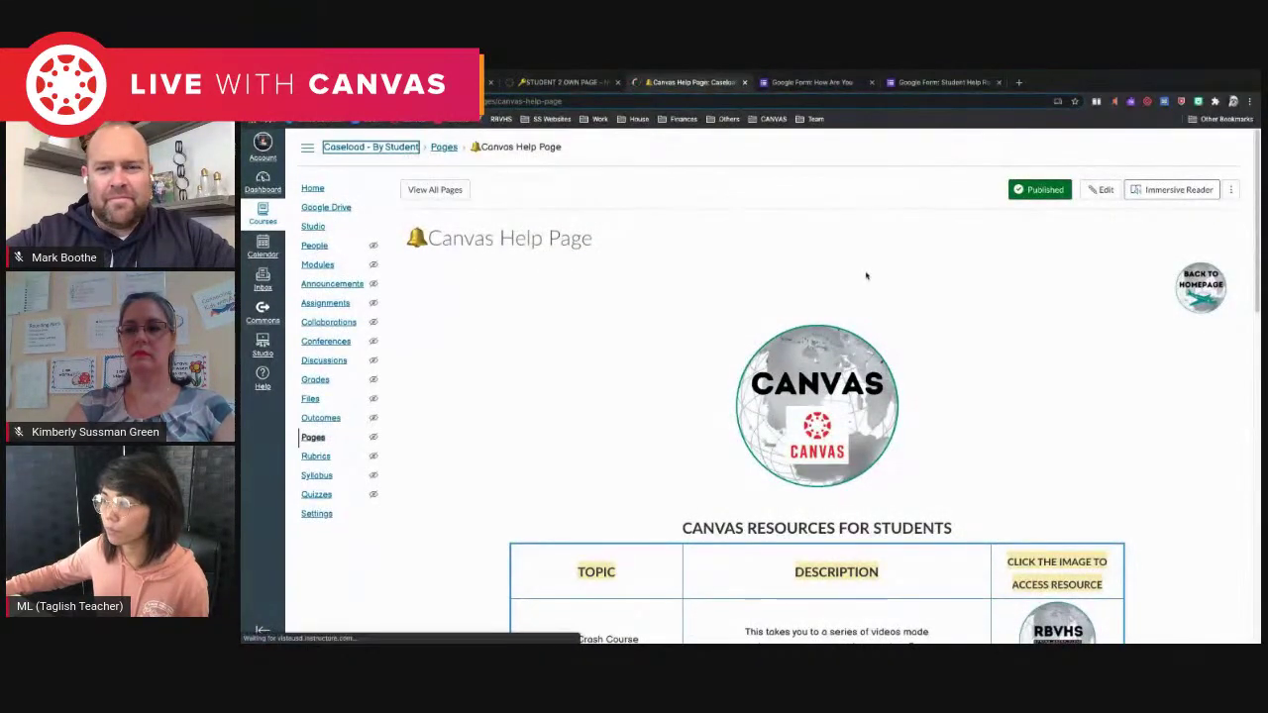
pyautogui.scroll(-1, 868, 280)
pyautogui.scroll(-3, 867, 279)
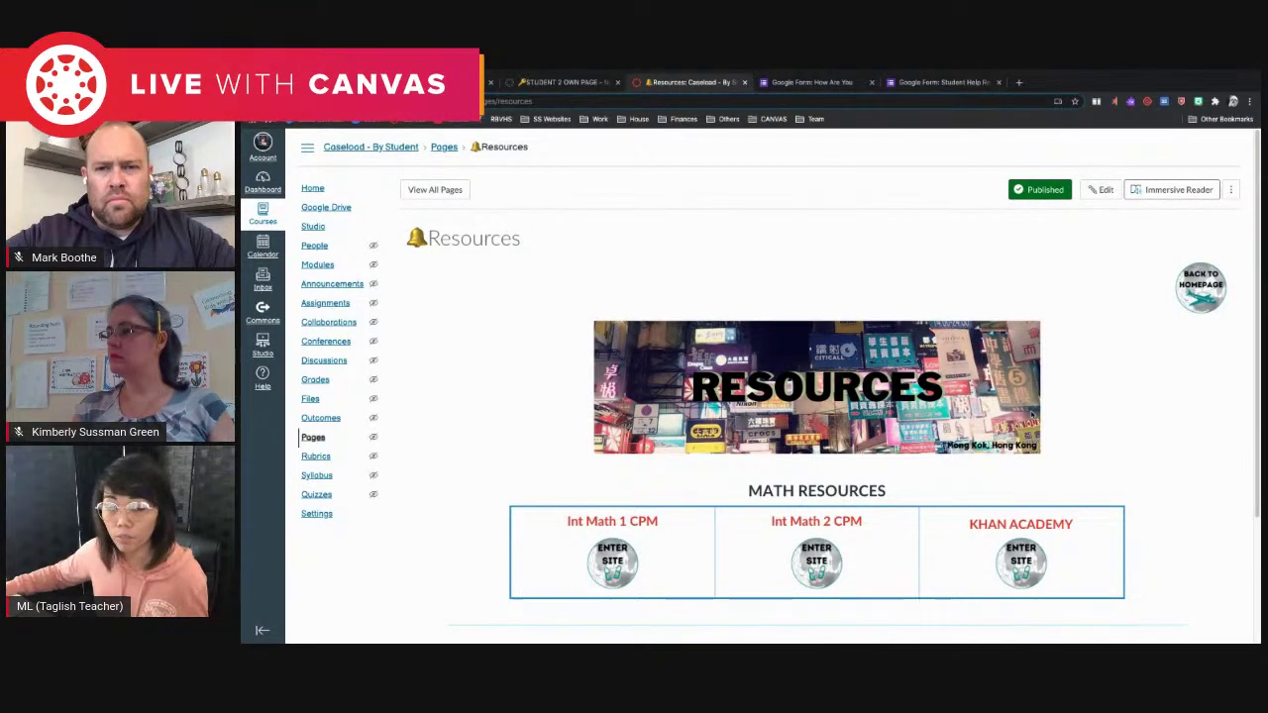
pyautogui.scroll(-1, 773, 386)
pyautogui.scroll(-1, 682, 435)
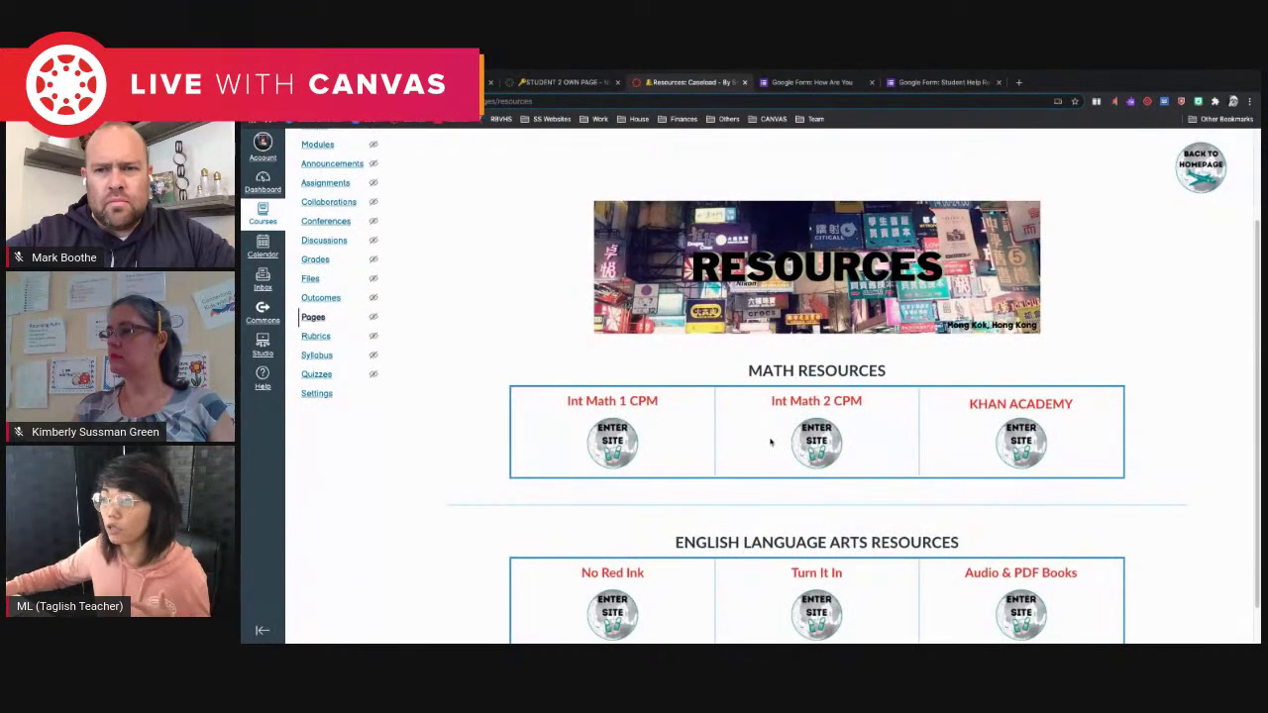
pyautogui.scroll(-1, 837, 446)
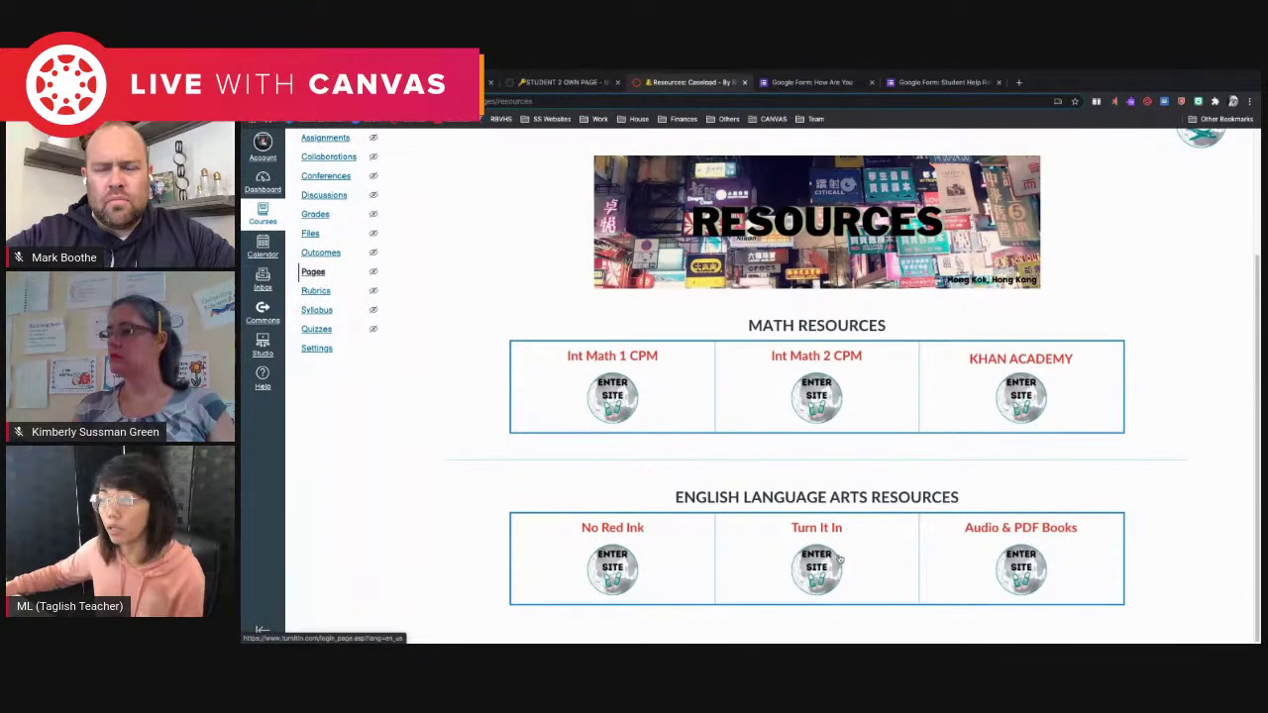
pyautogui.scroll(4, 847, 532)
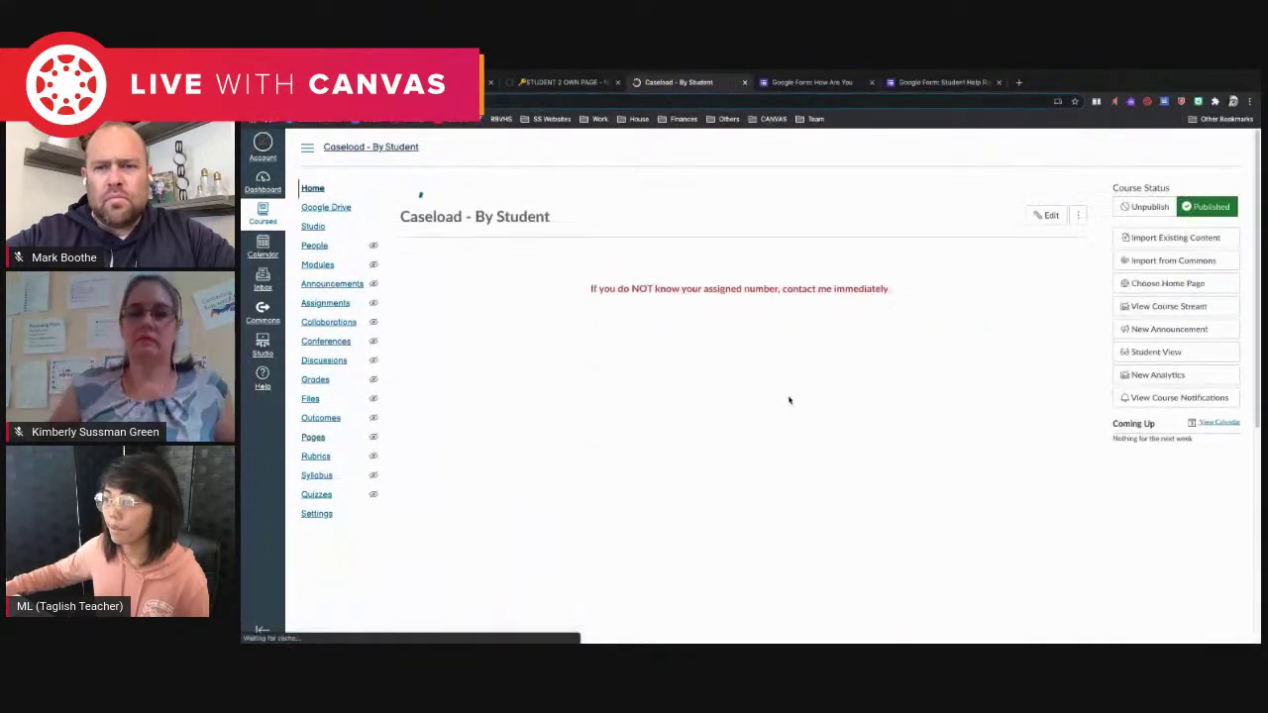
pyautogui.scroll(-10, 789, 400)
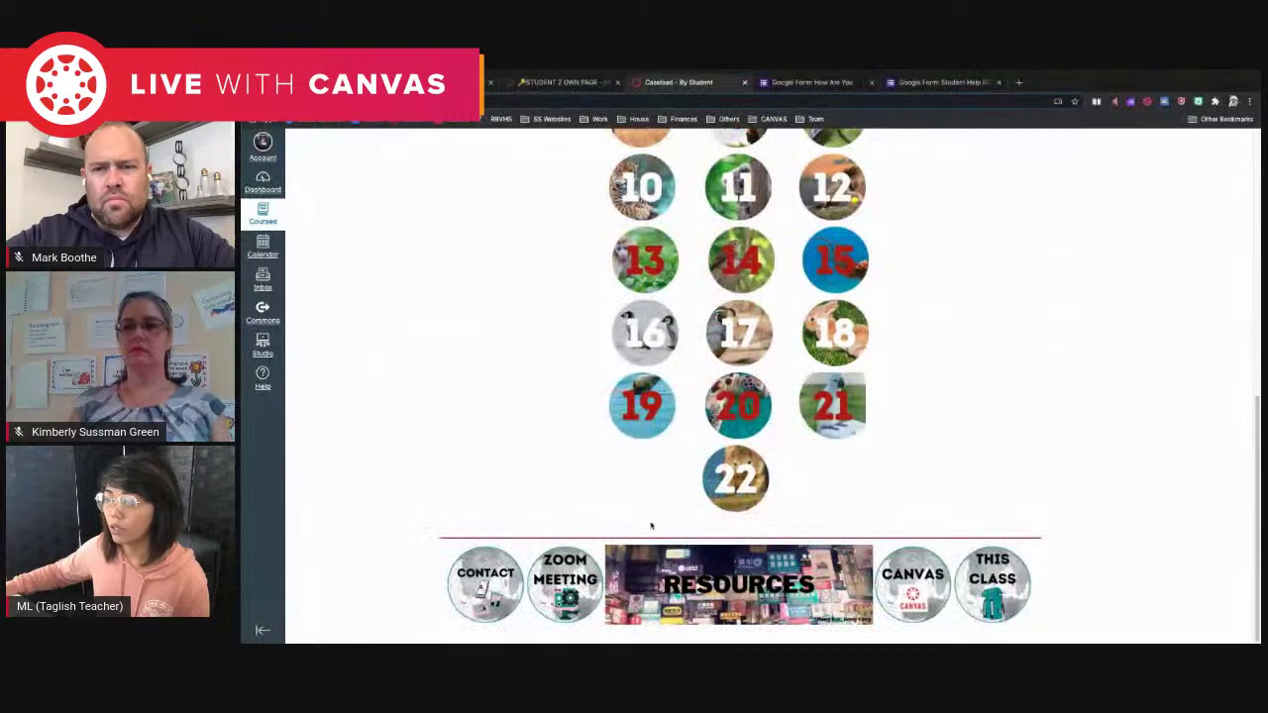
# Open the Zoom Meeting page, review its small group and session request links, and return to the home page's bottom link row.
pyautogui.click(565, 575)
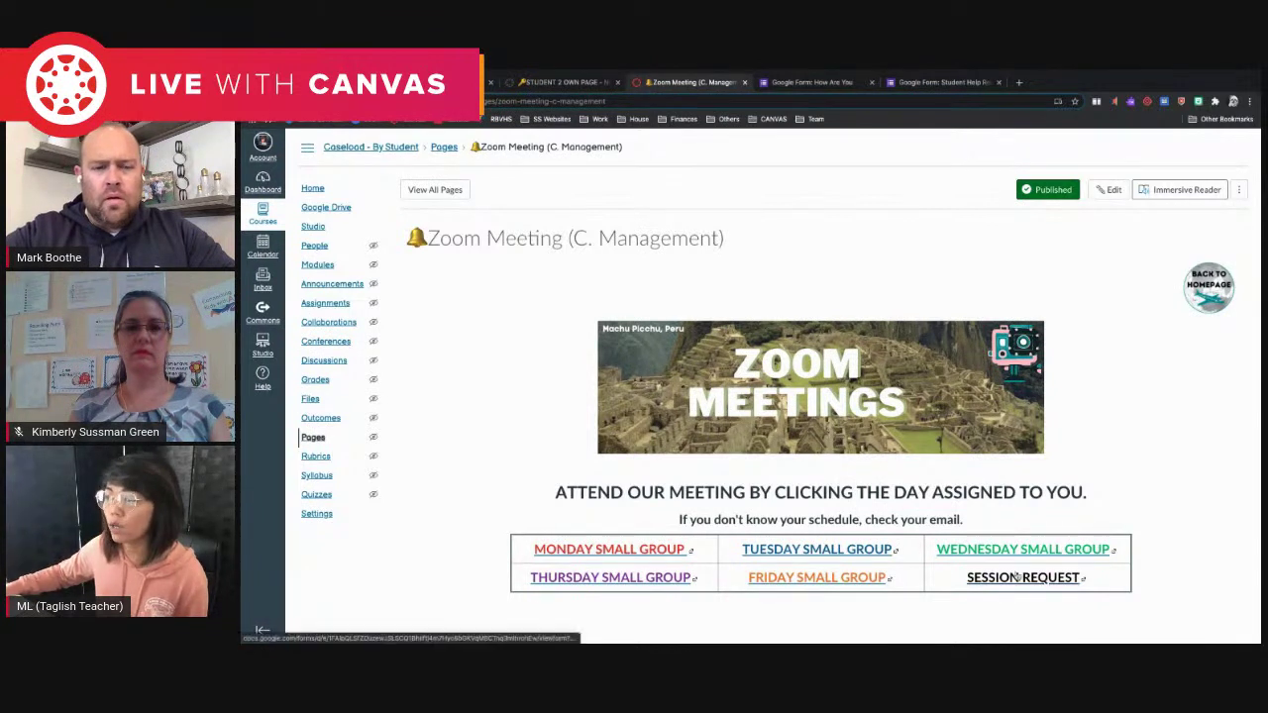
pyautogui.click(375, 148)
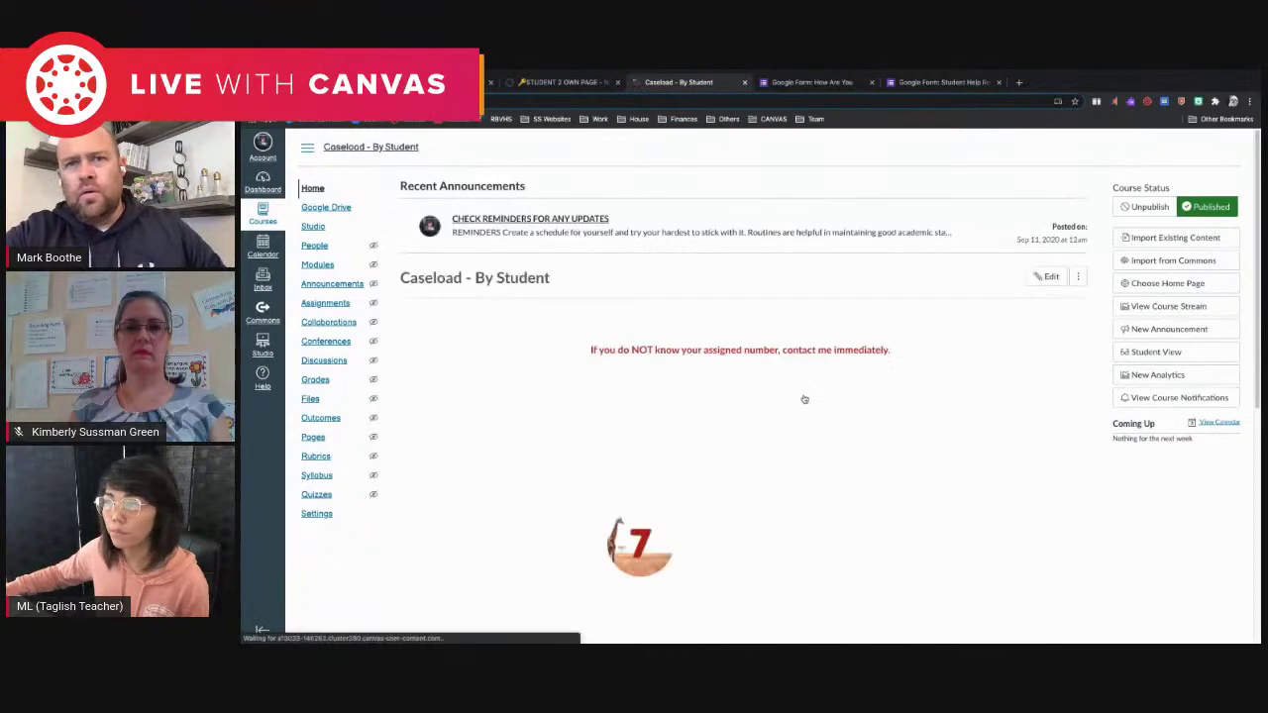
pyautogui.scroll(-8, 804, 399)
pyautogui.scroll(-2, 835, 406)
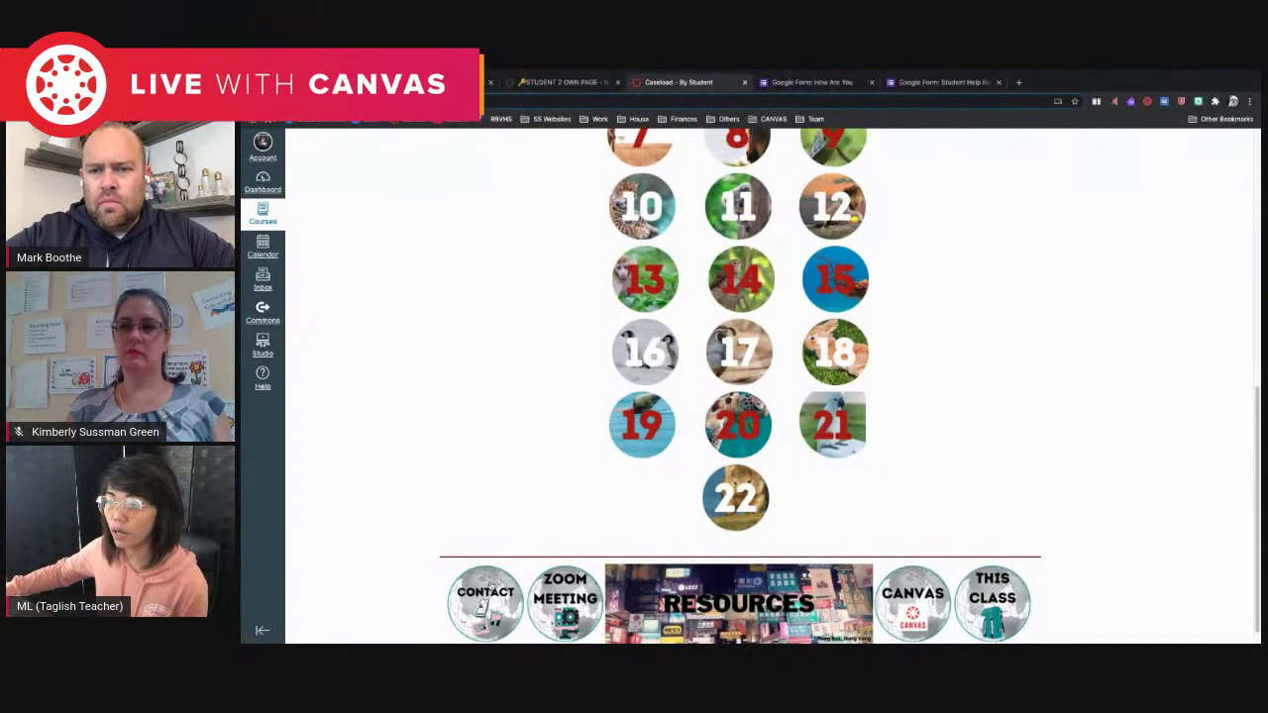
# Open the Contact page from the home page and review its contact options down to the Help Request row.
pyautogui.click(490, 586)
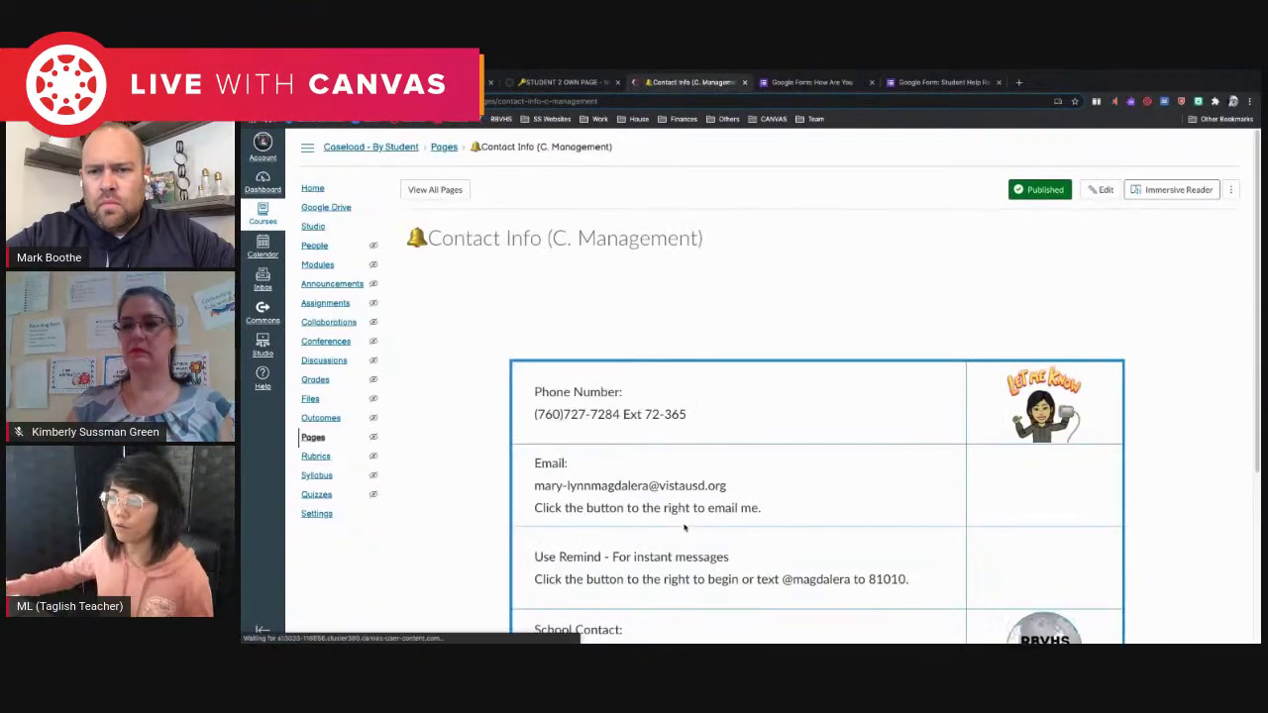
pyautogui.scroll(-3, 824, 436)
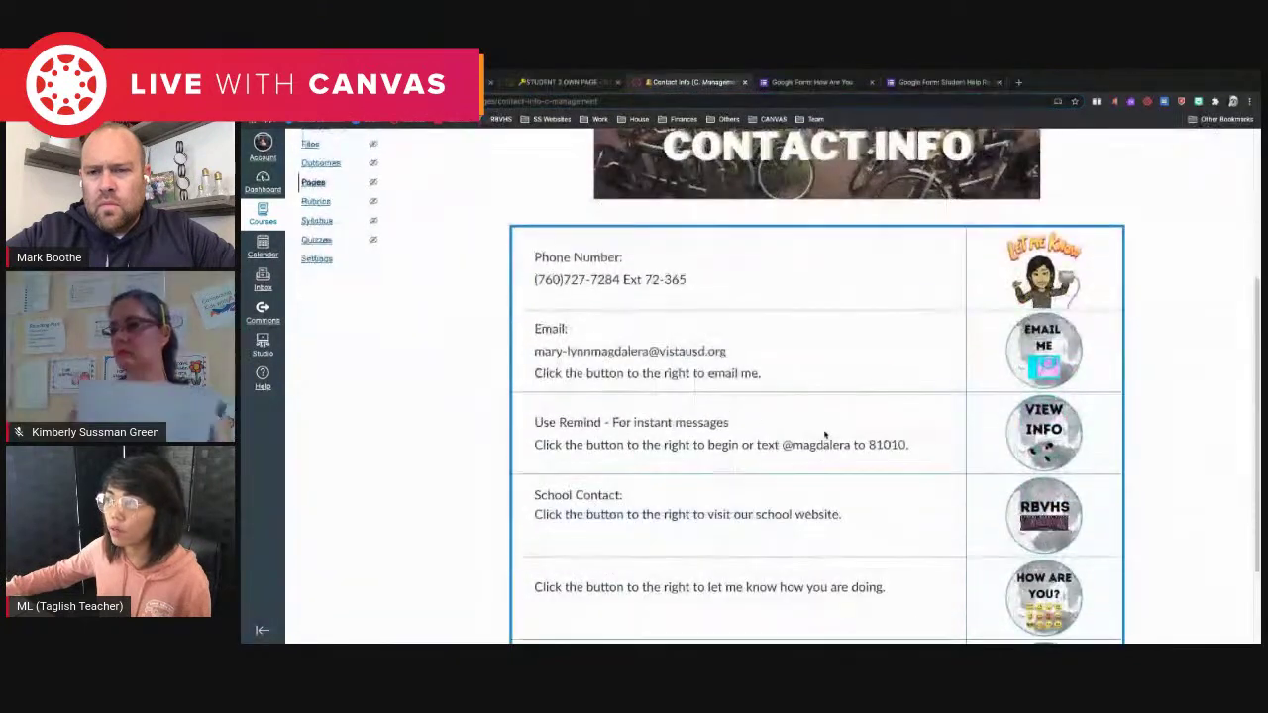
pyautogui.scroll(-2, 824, 434)
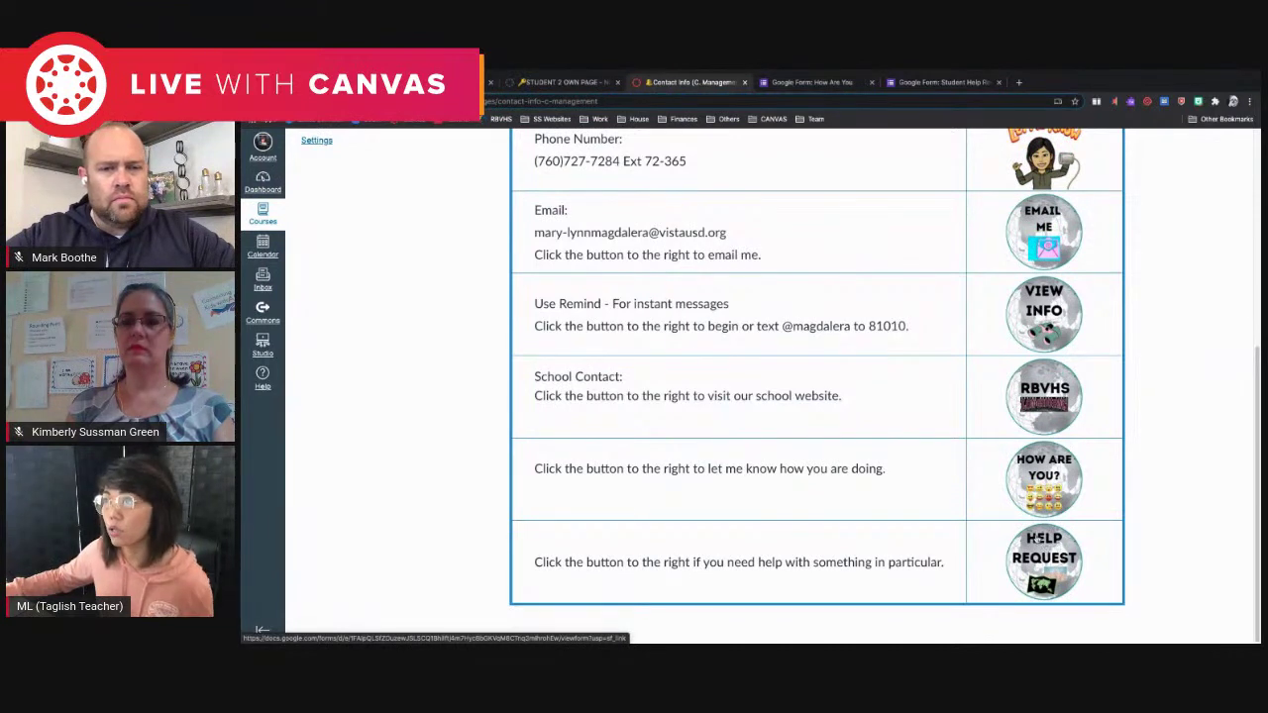
# Open the How Are You form and review its feeling choices and the answer options for sharing additional details.
pyautogui.click(1056, 476)
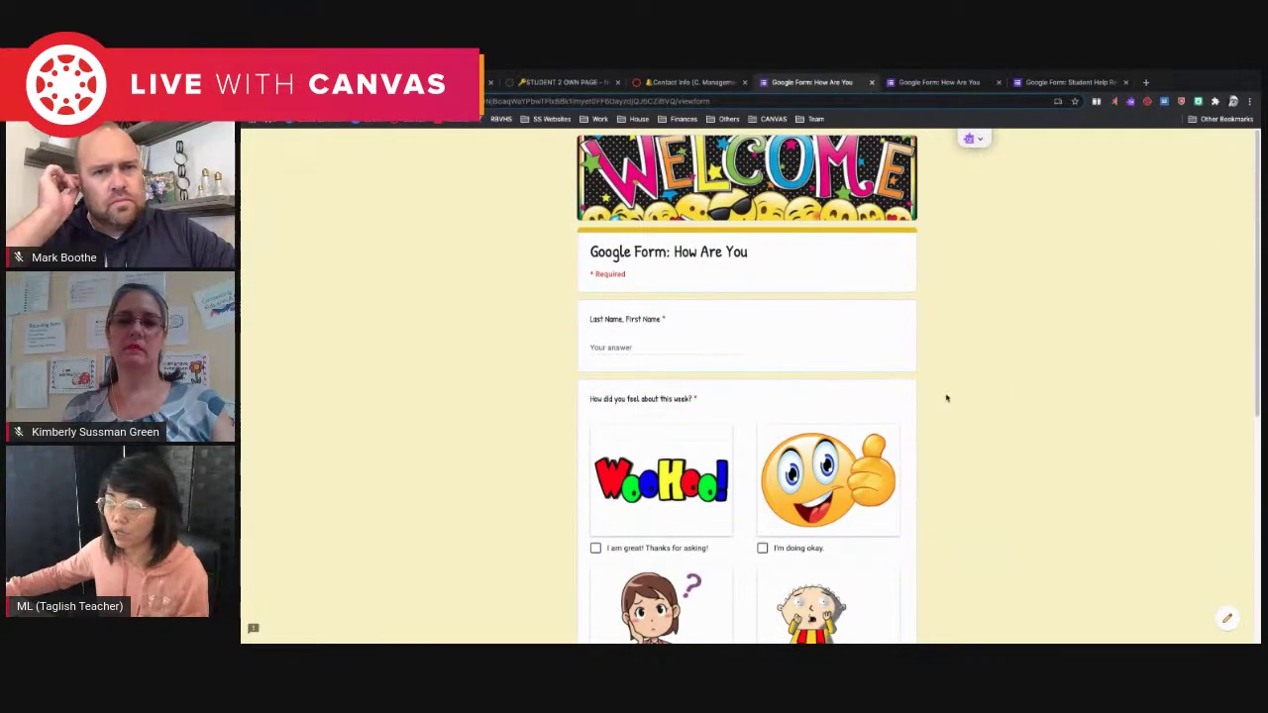
pyautogui.scroll(-2, 946, 399)
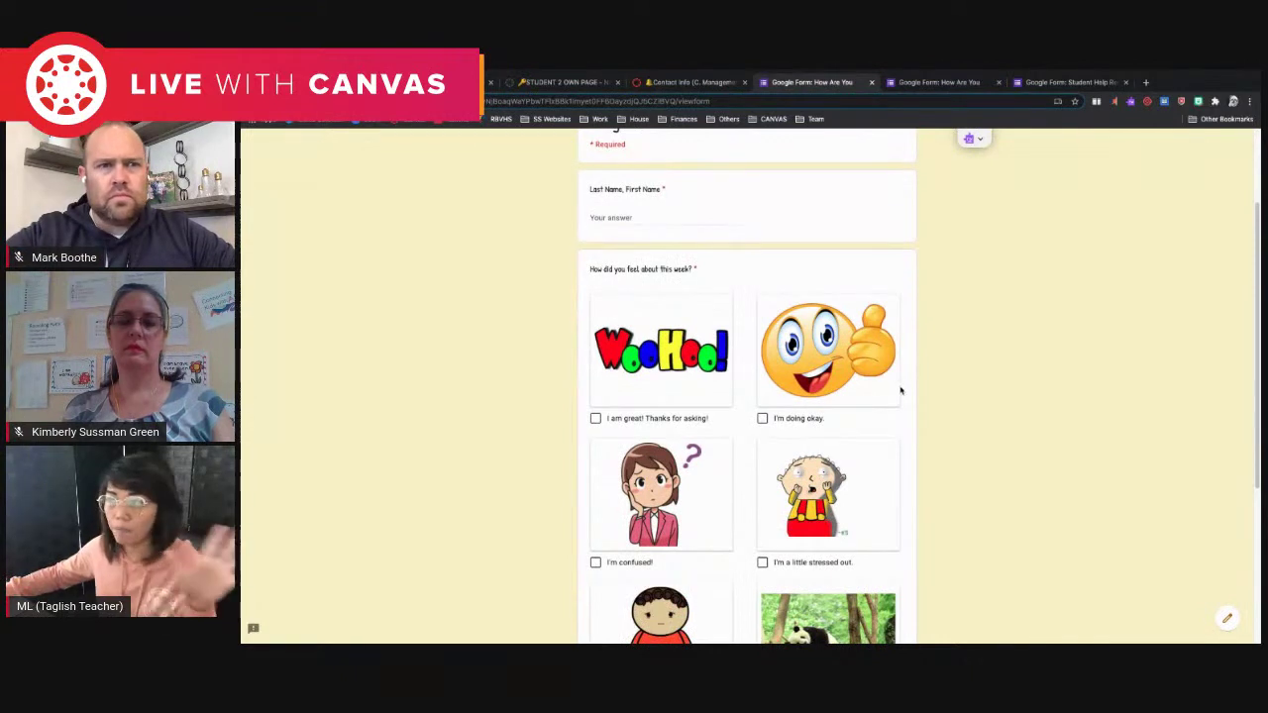
pyautogui.scroll(-1, 897, 389)
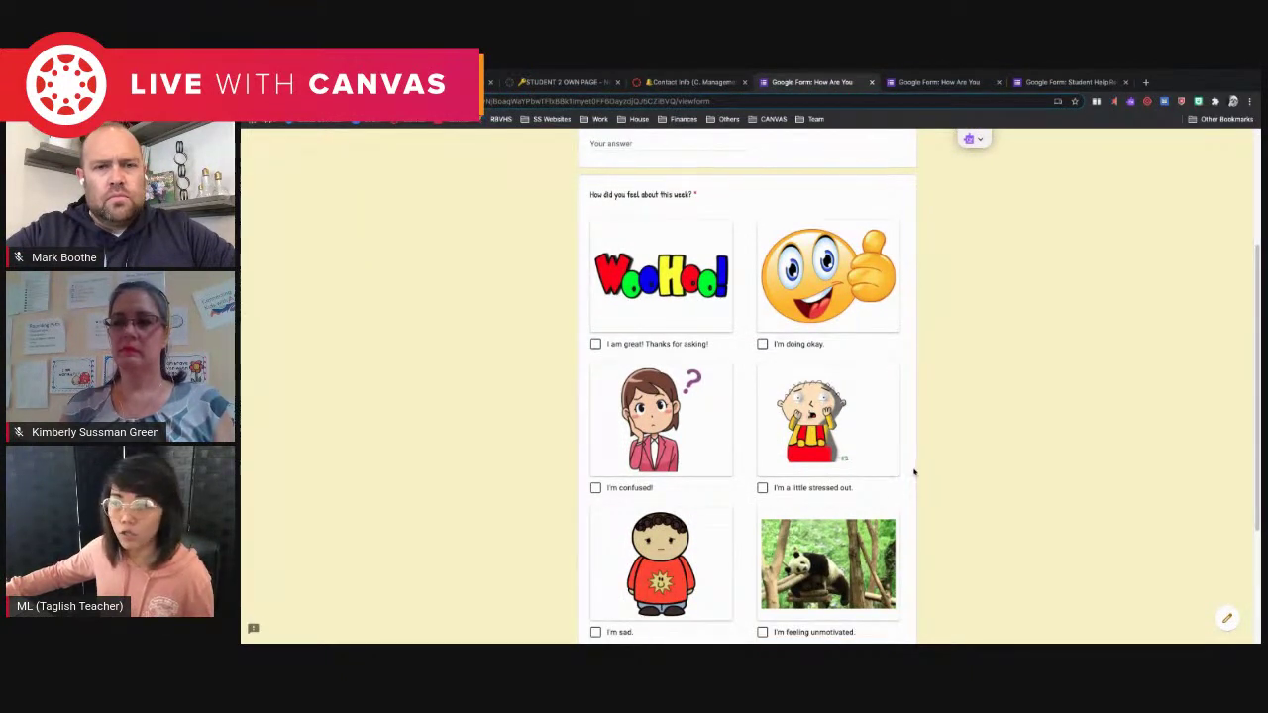
pyautogui.scroll(-1, 916, 472)
pyautogui.scroll(-3, 886, 532)
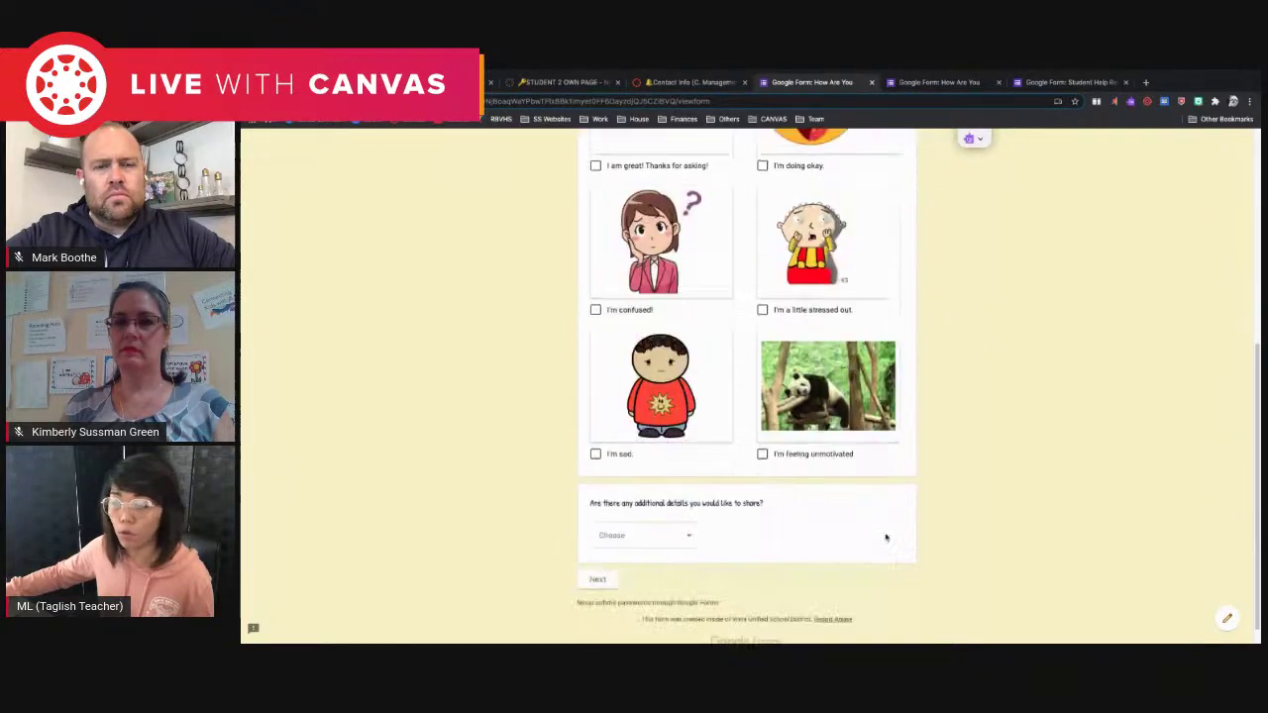
pyautogui.click(691, 516)
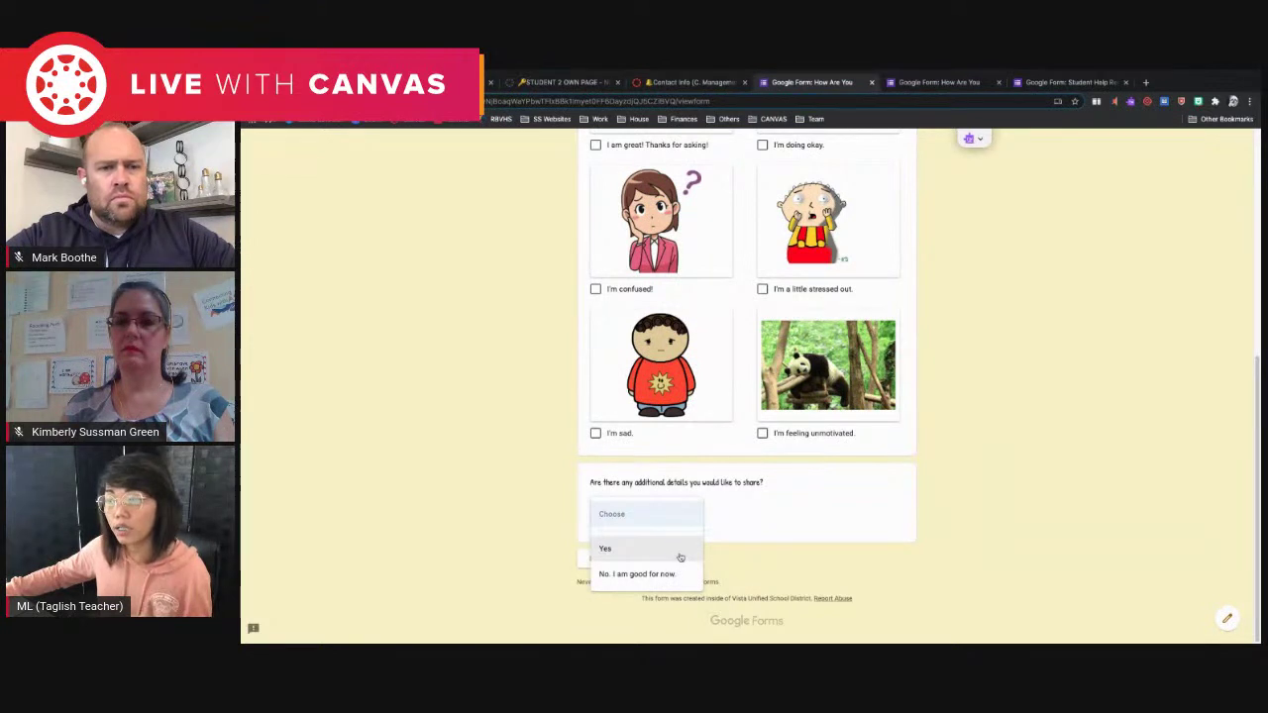
pyautogui.click(394, 225)
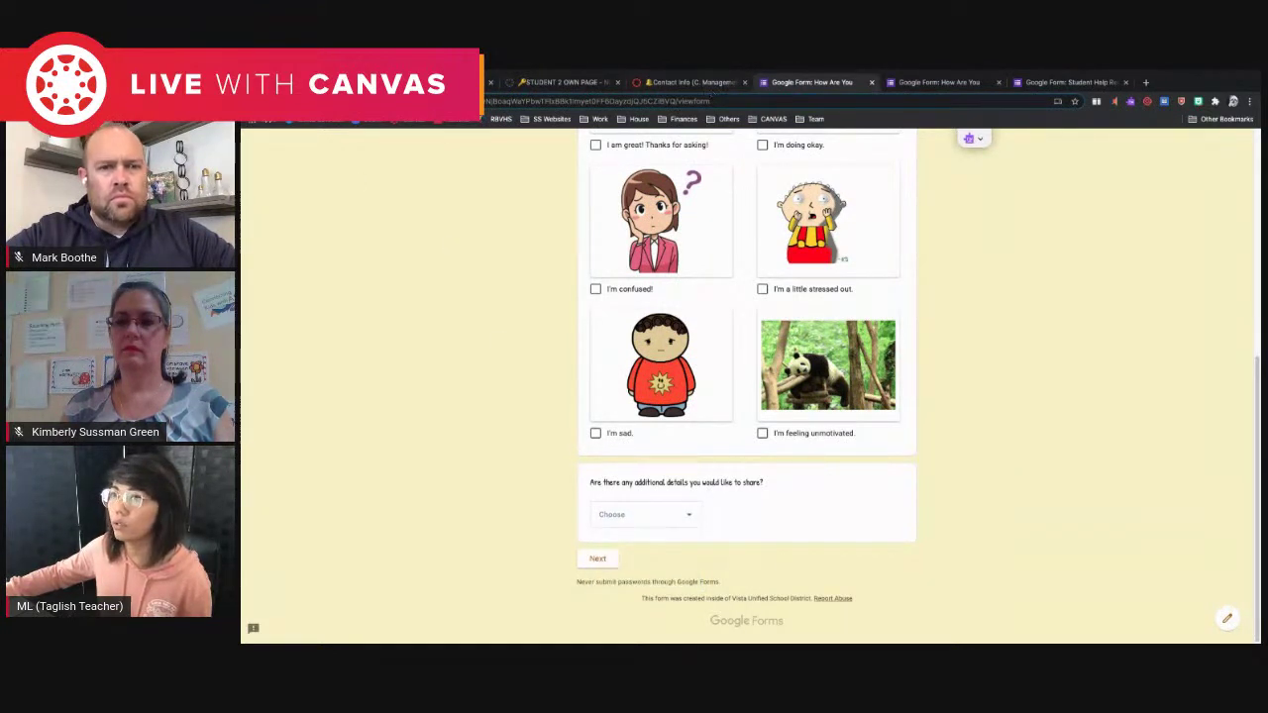
# Open the Help Request form from the Contact Info page, enlarge it to 125%, and examine its study habits checklist.
pyautogui.click(654, 84)
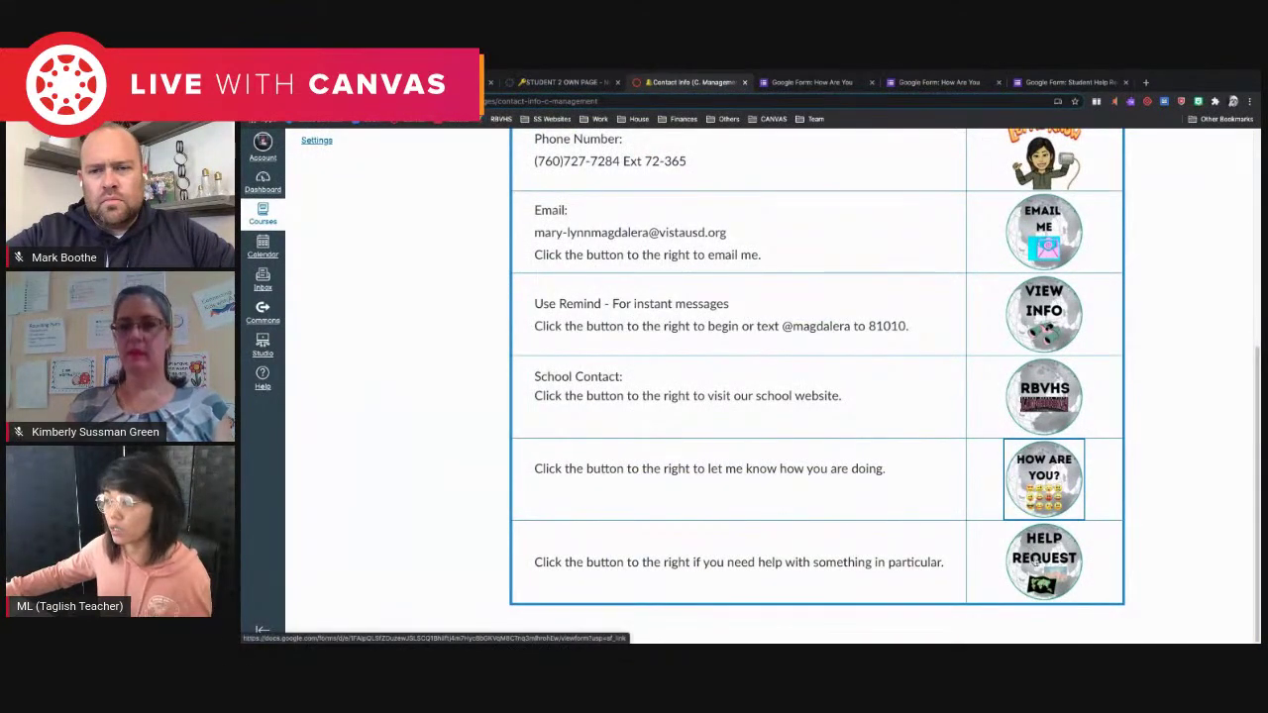
pyautogui.click(1042, 563)
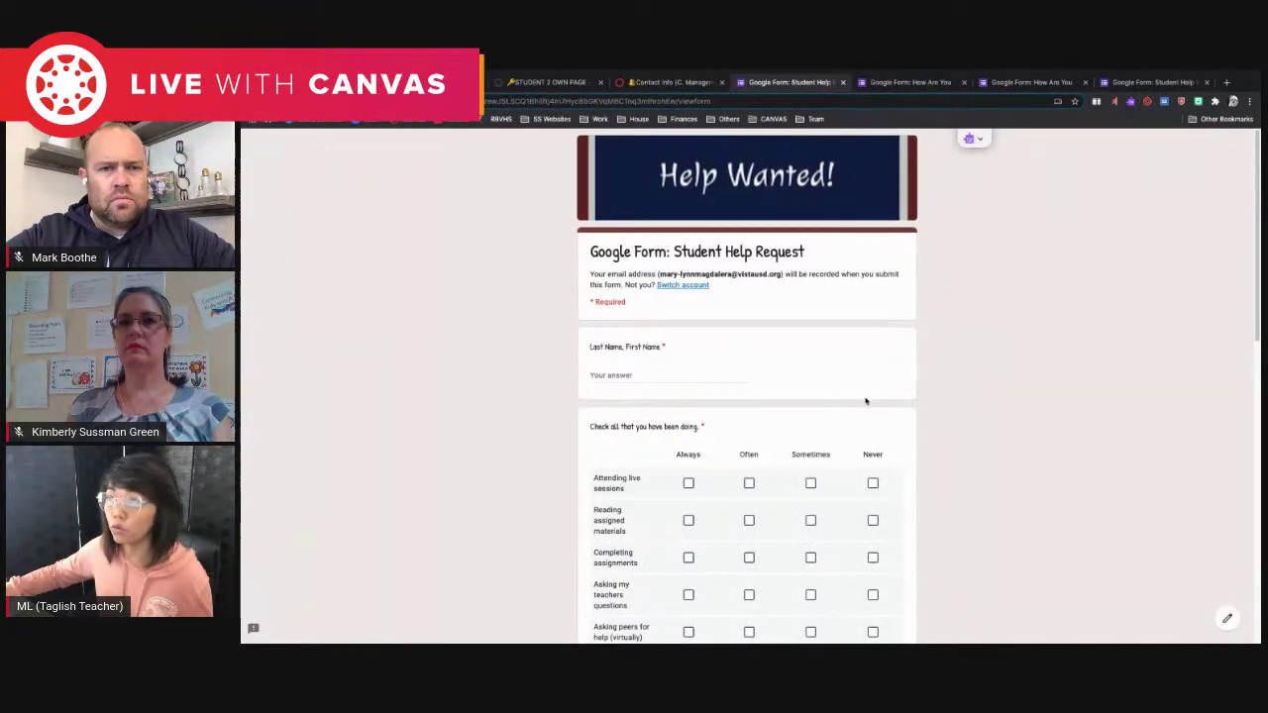
pyautogui.scroll(-1, 872, 414)
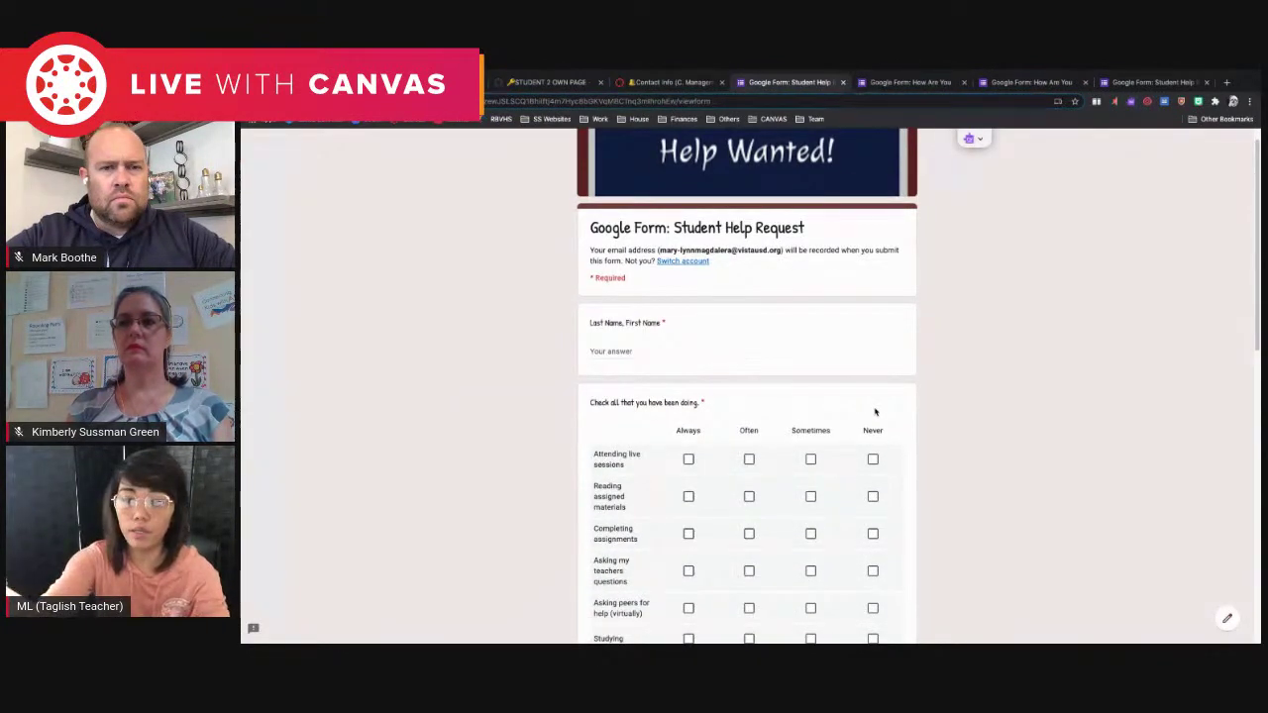
pyautogui.hotkey('ctrl', '+')
pyautogui.hotkey('ctrl', '+')
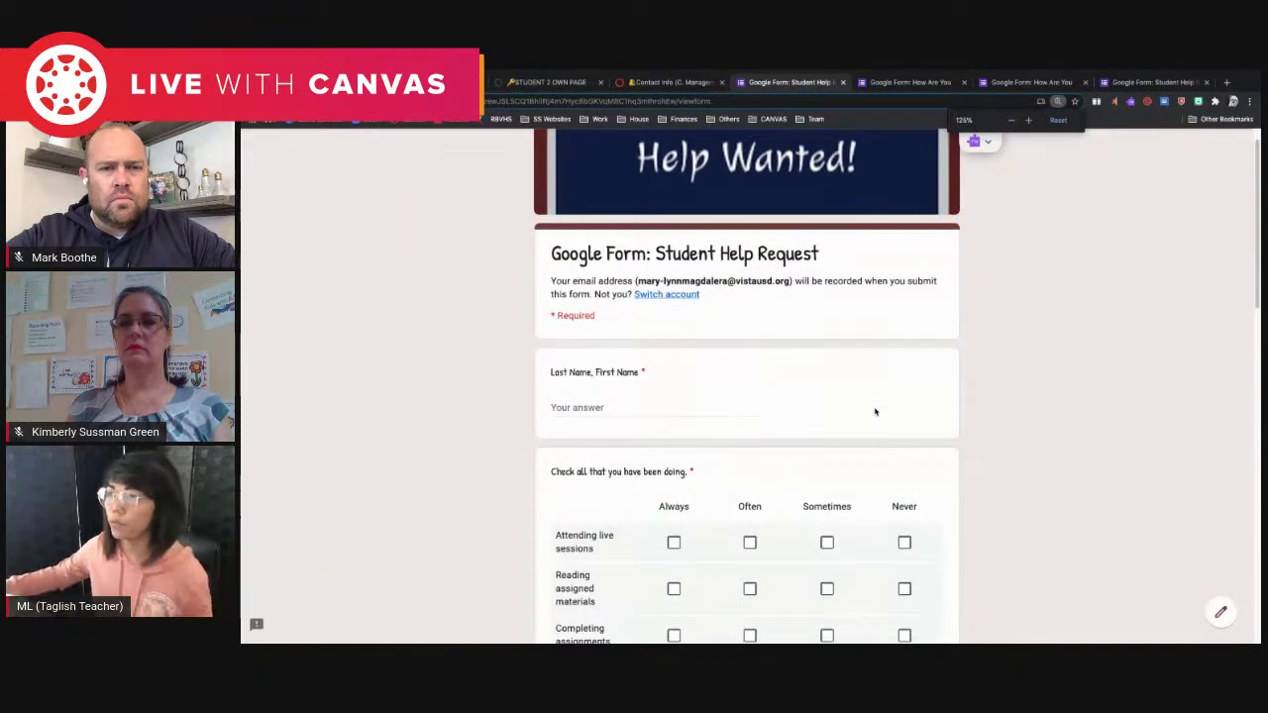
pyautogui.scroll(-3, 905, 404)
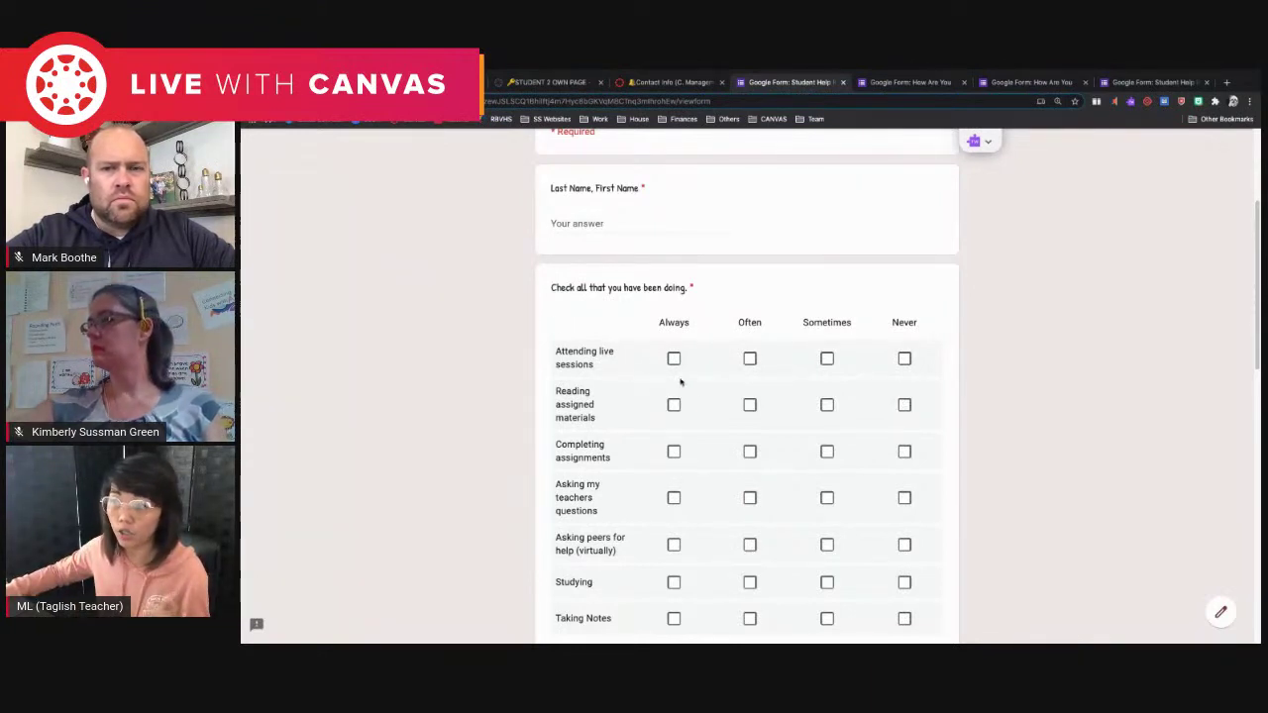
pyautogui.scroll(-1, 764, 418)
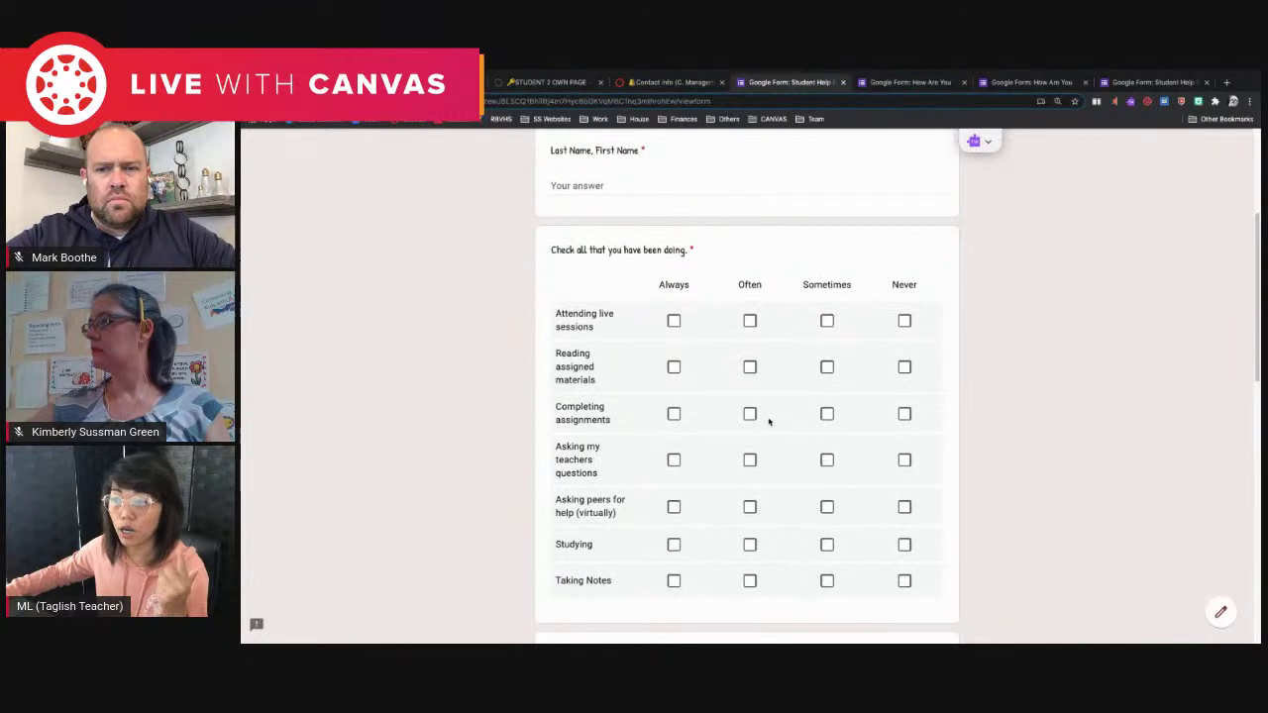
# Review the Student Help Request form's remaining questions on help needed, teacher contact, additional description and preferred way to connect.
pyautogui.scroll(-2, 782, 432)
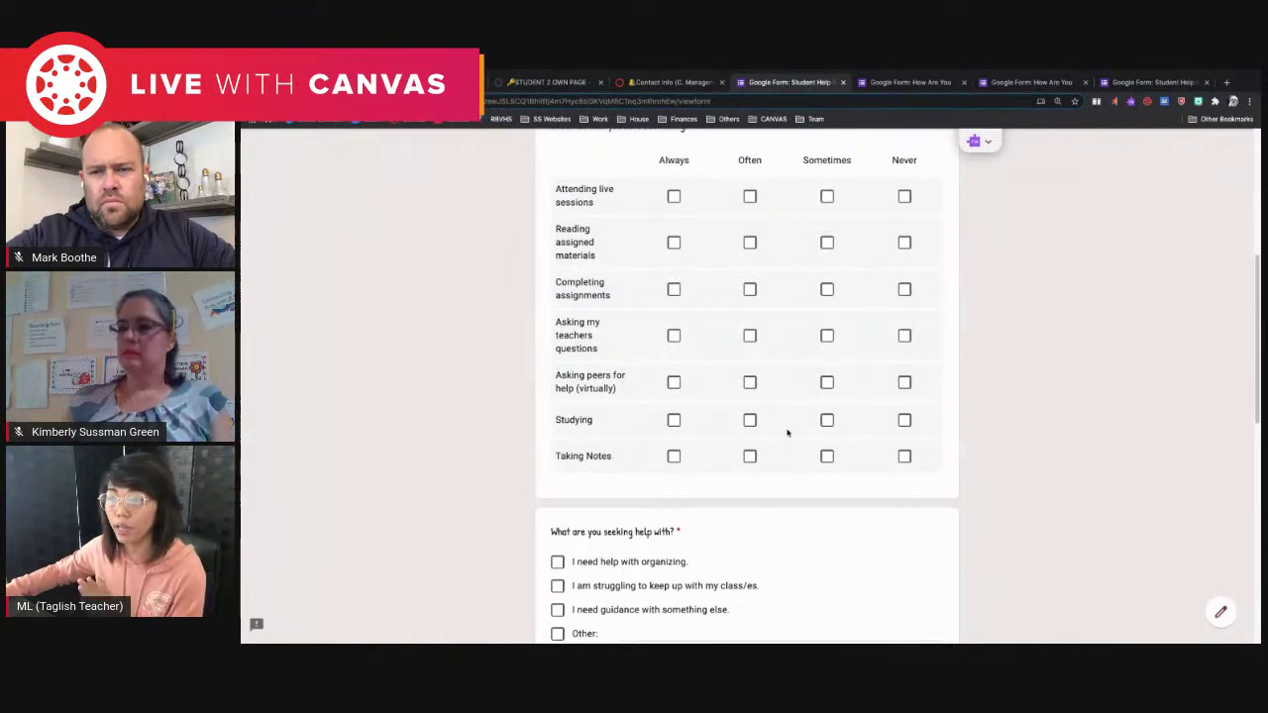
pyautogui.scroll(-2, 787, 433)
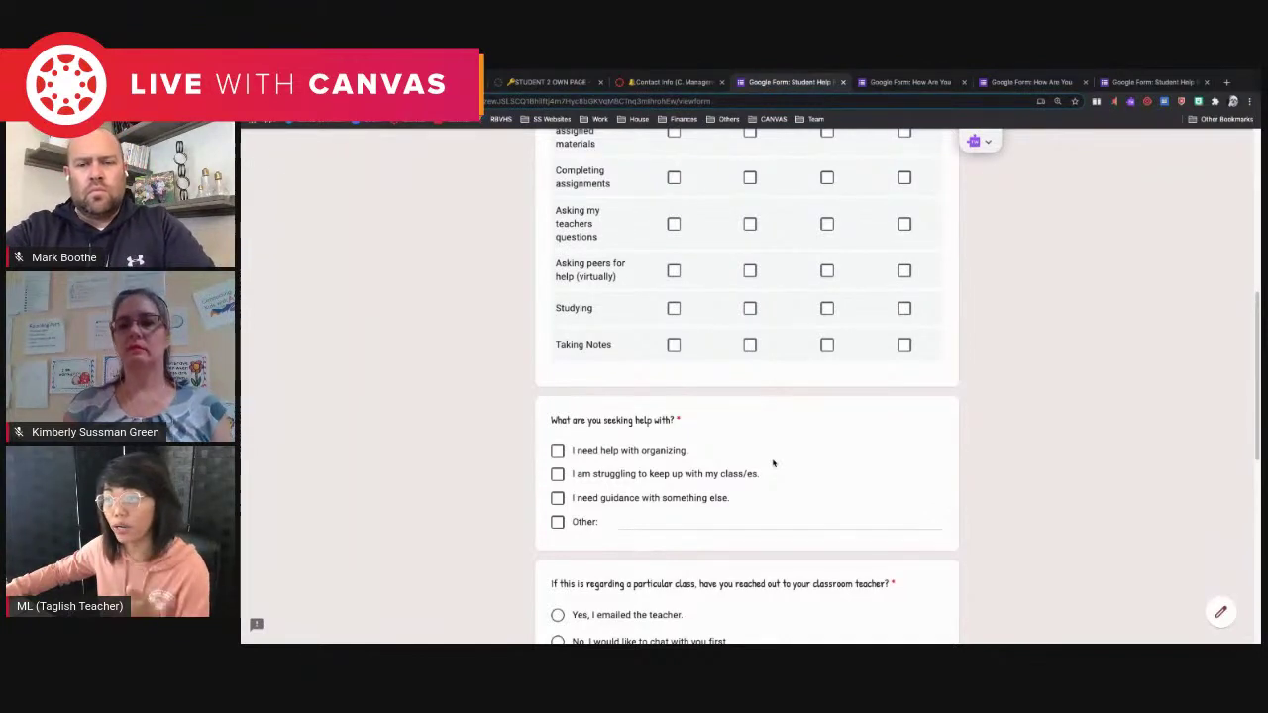
pyautogui.scroll(-1, 773, 463)
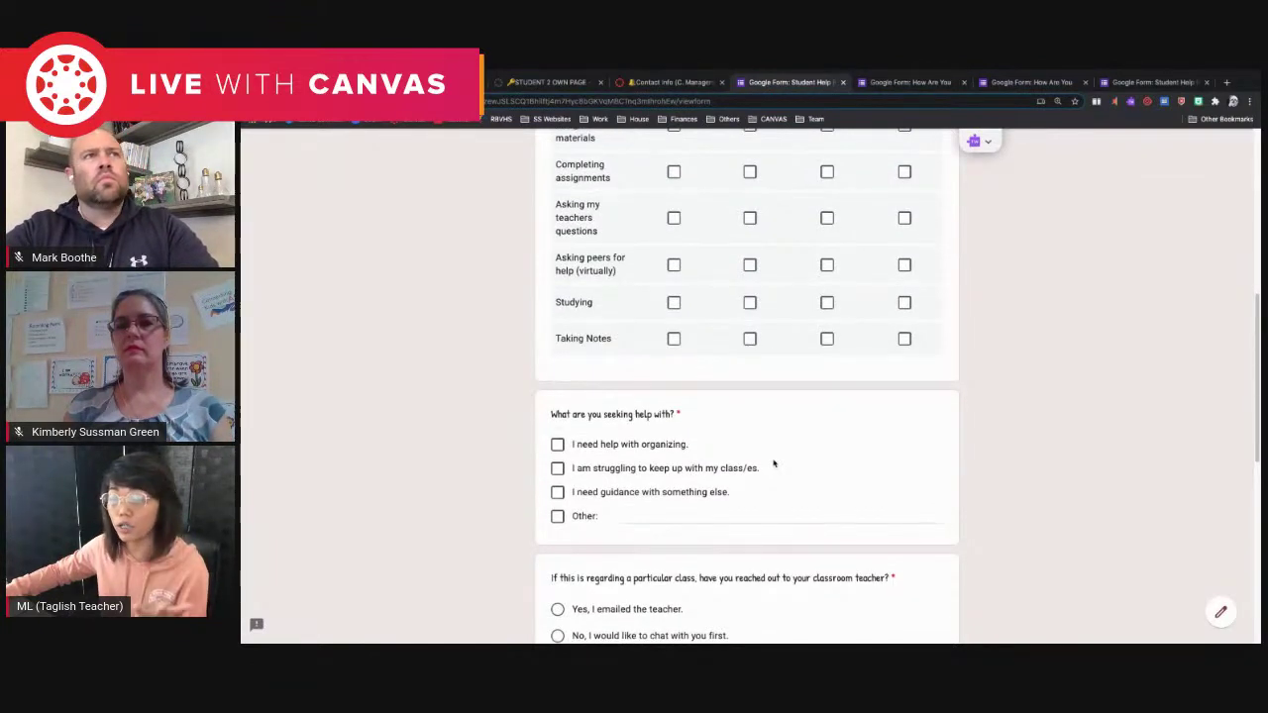
pyautogui.scroll(-2, 774, 463)
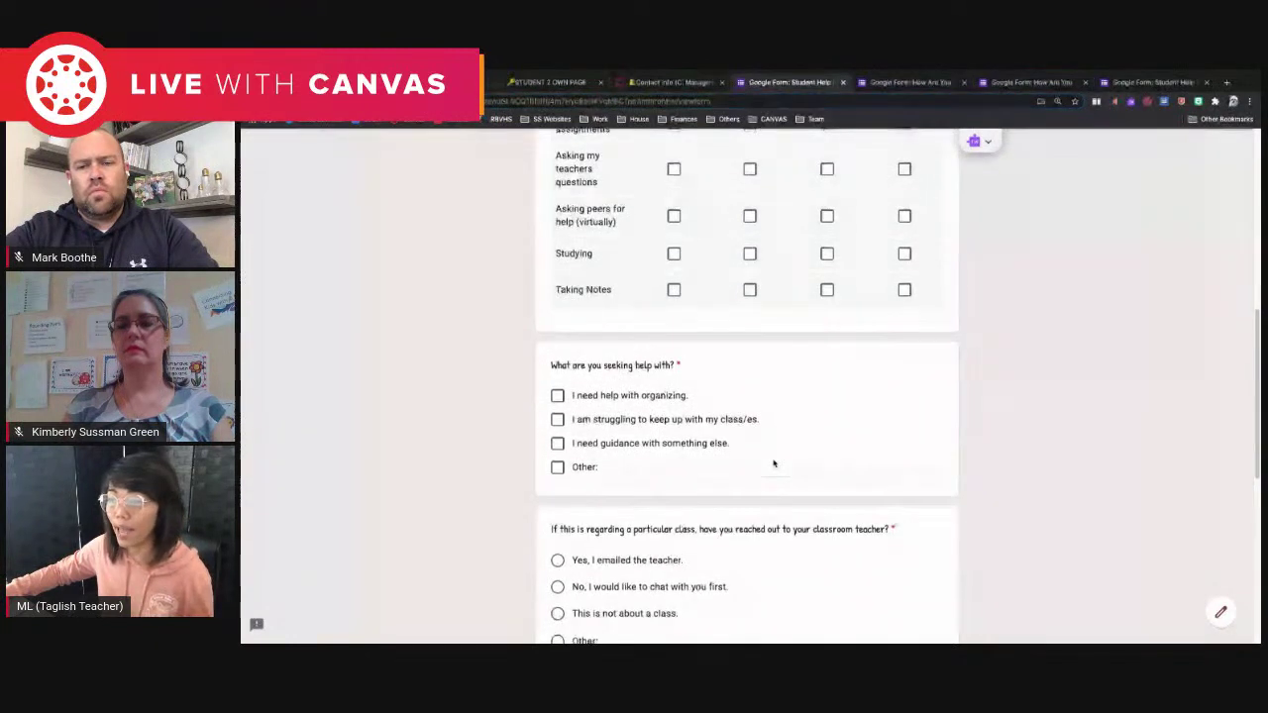
pyautogui.scroll(-3, 773, 463)
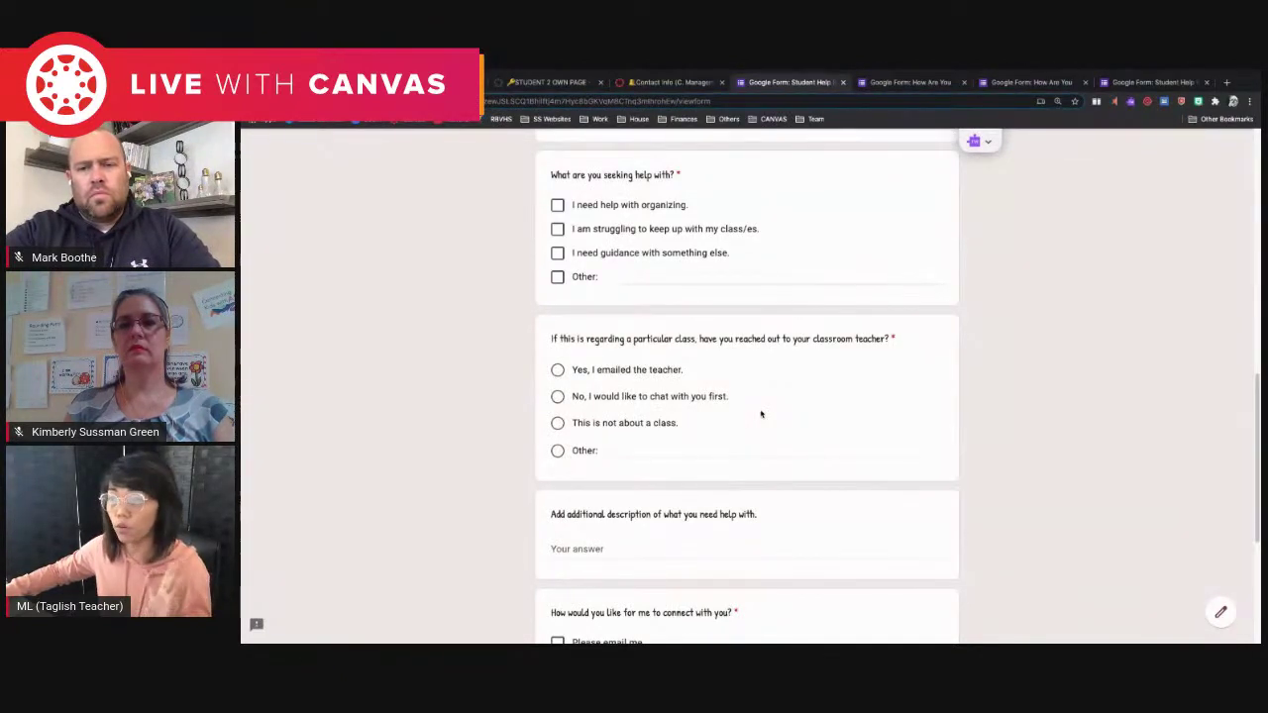
pyautogui.scroll(-1, 761, 414)
pyautogui.scroll(-1, 761, 414)
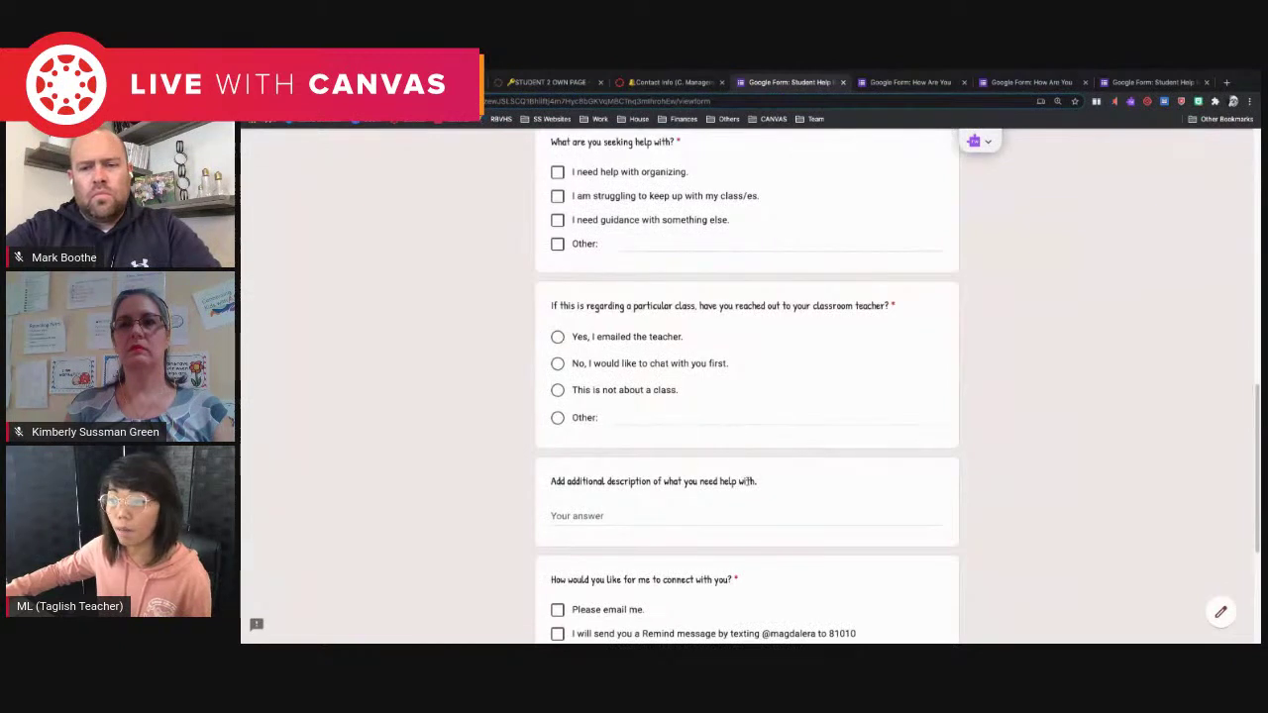
pyautogui.scroll(-3, 752, 484)
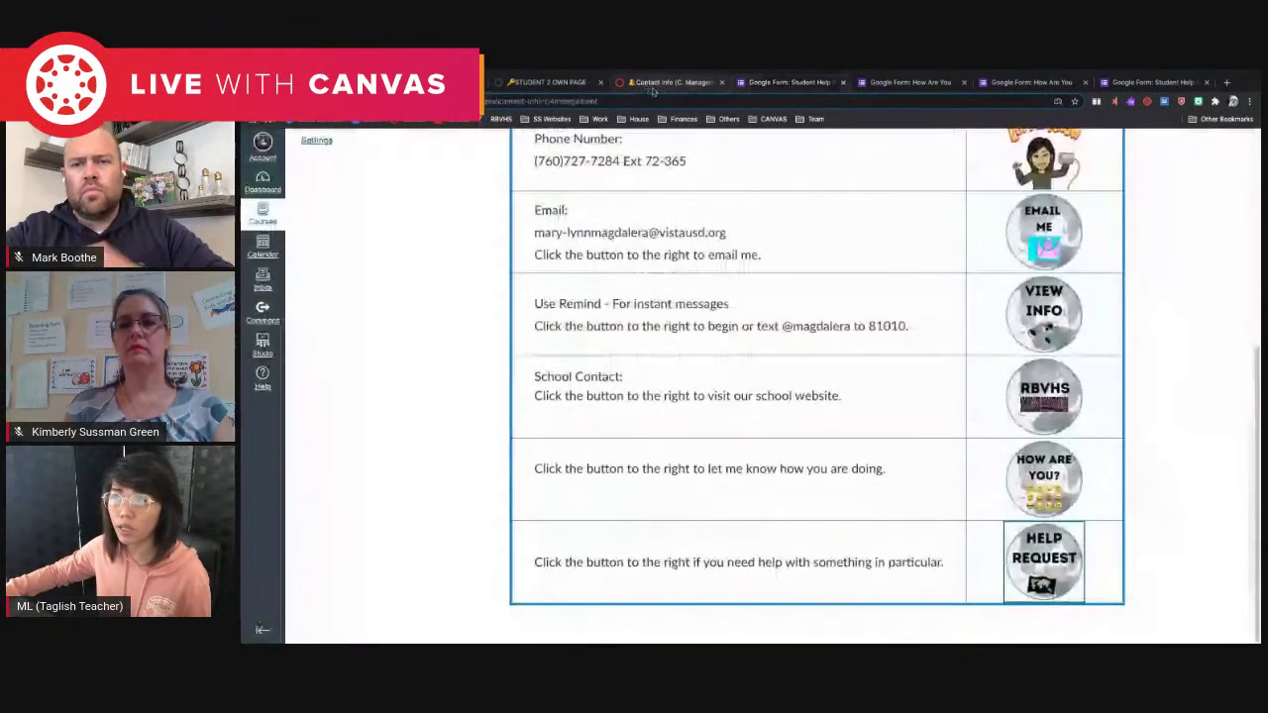
# Return to the Contact Info page, switch to student 2's own page, and go to the Caseload - By Student home page.
pyautogui.click(646, 84)
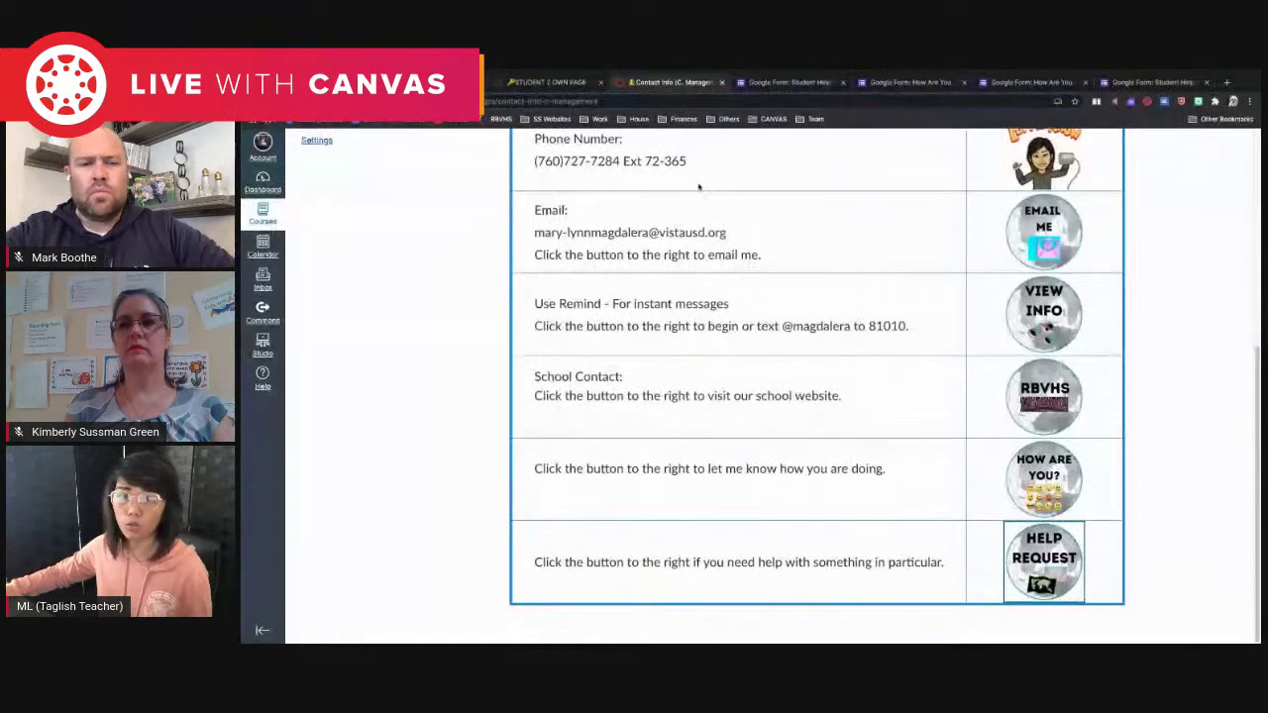
pyautogui.click(518, 82)
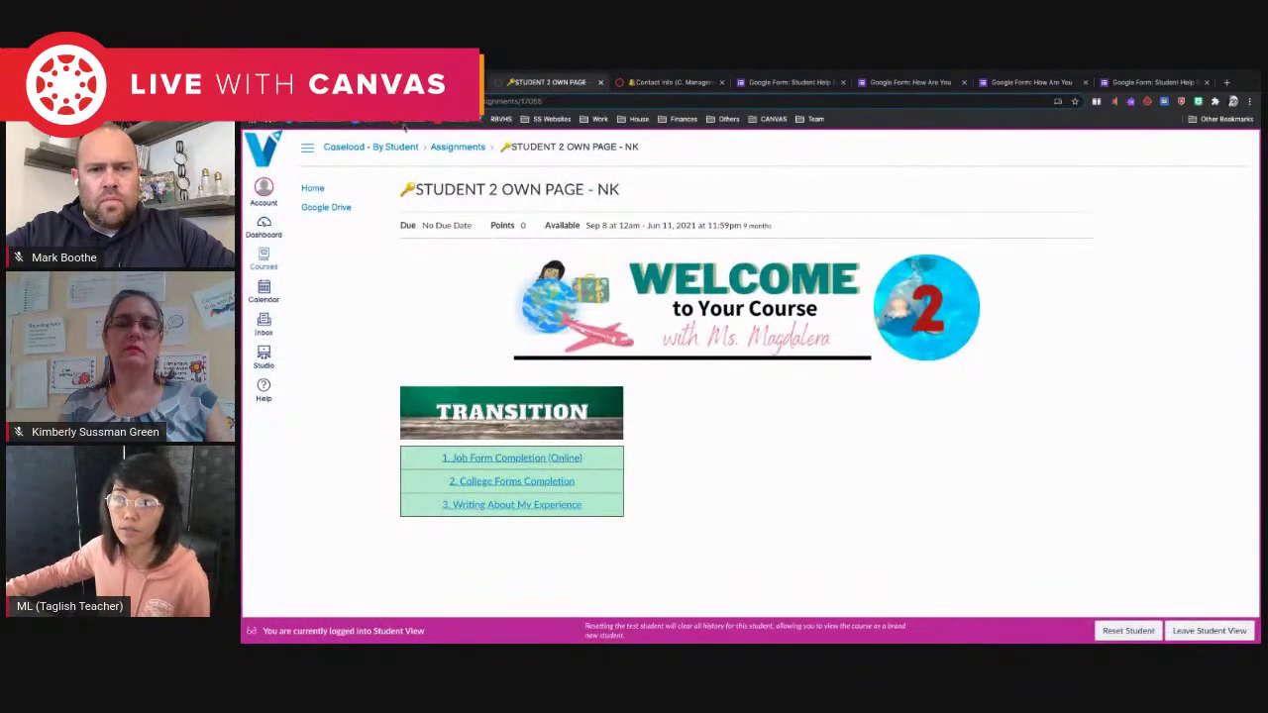
pyautogui.click(364, 148)
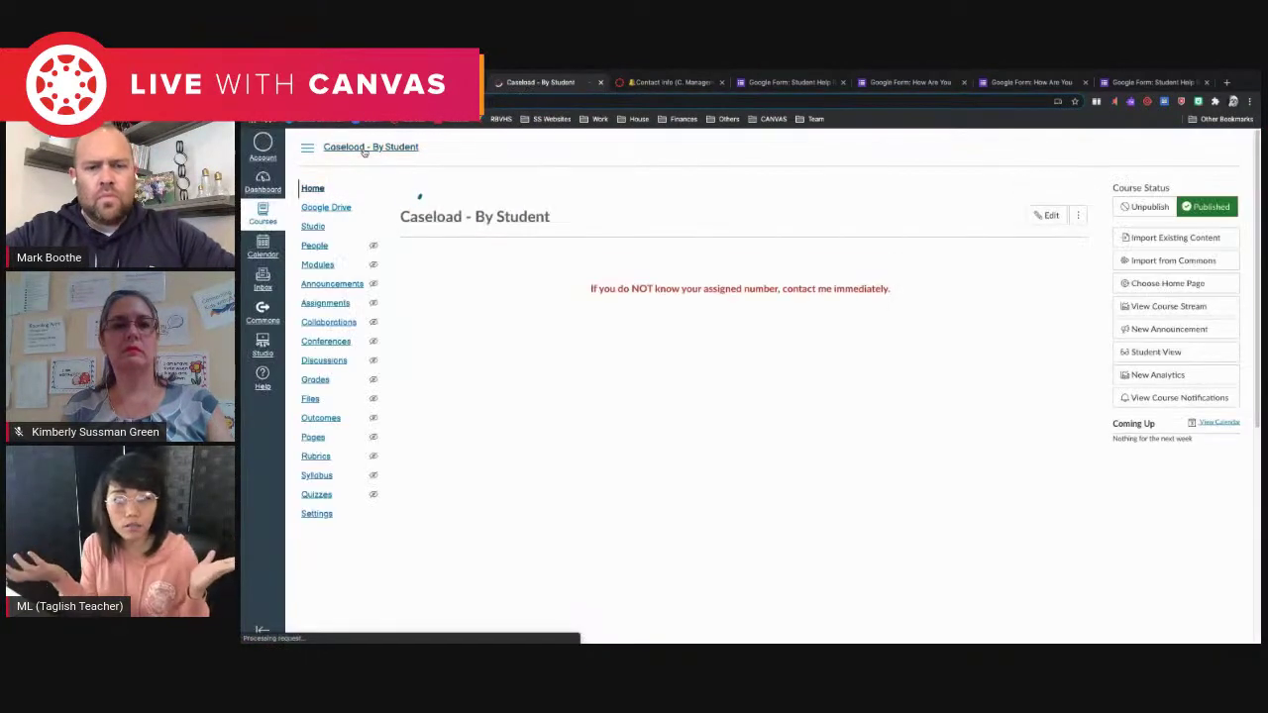